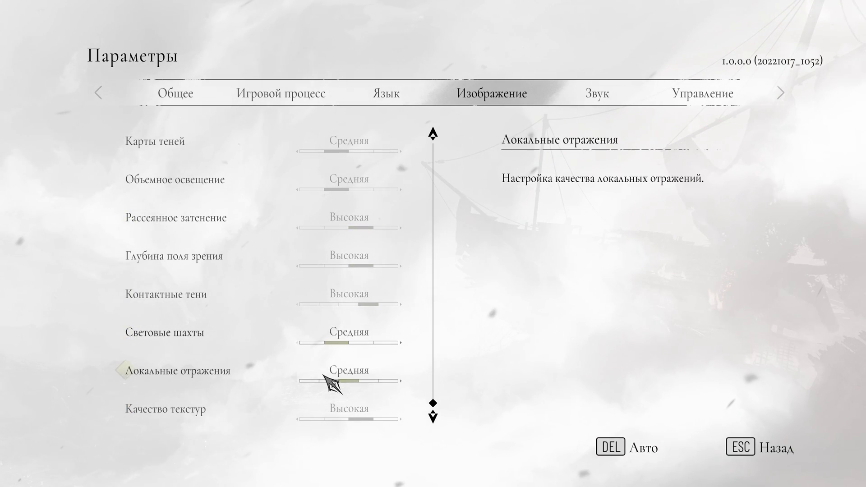
Set the shadow maps and volumetric lighting to Низкая, and ambient occlusion and depth of field to Средняя.
scroll(297, 227, up, 2)
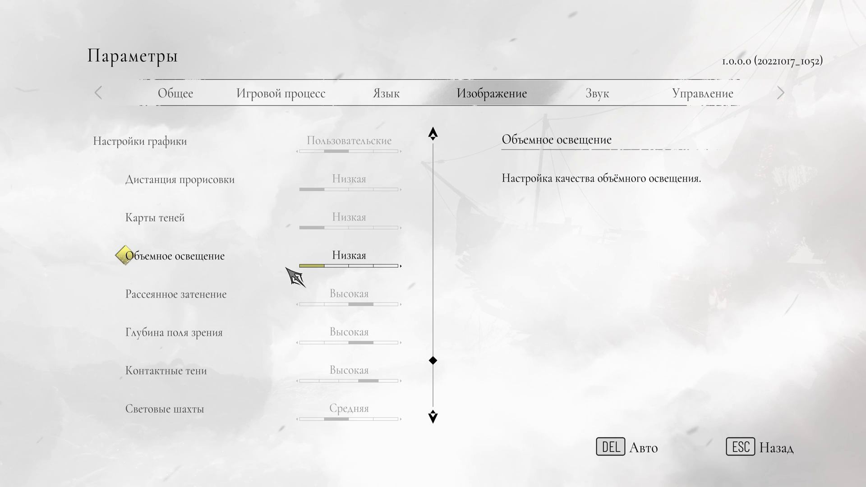
scroll(324, 227, down, 2)
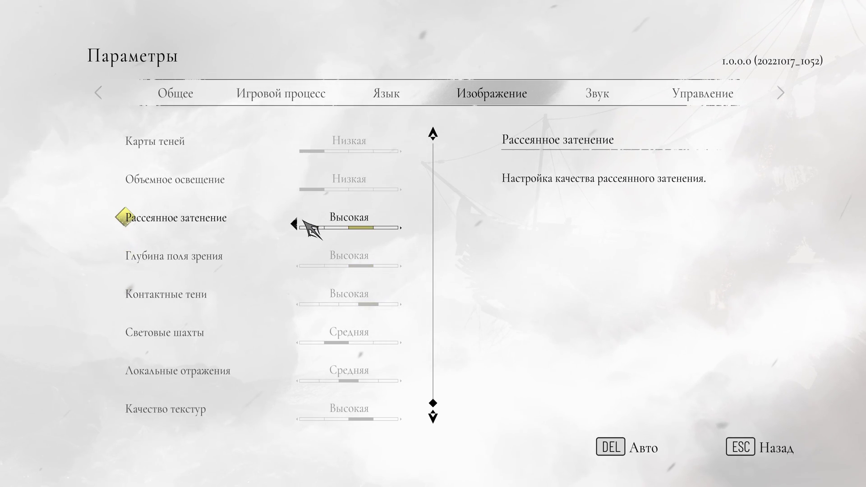
click(303, 224)
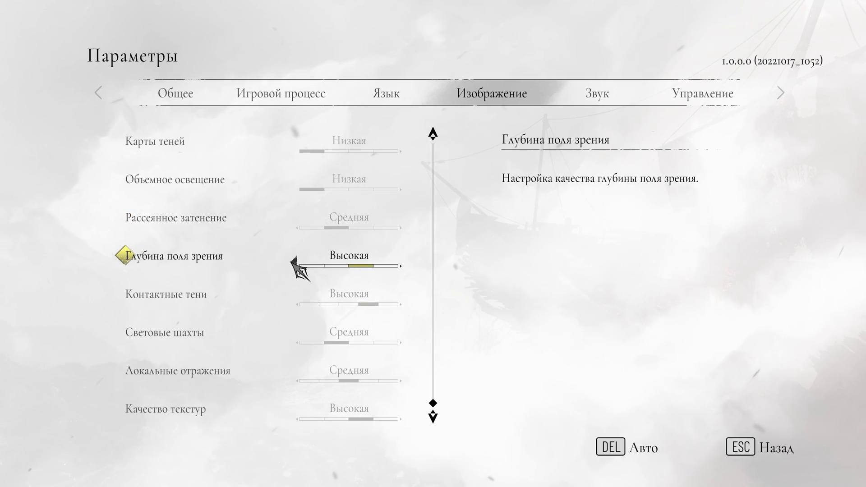
click(294, 263)
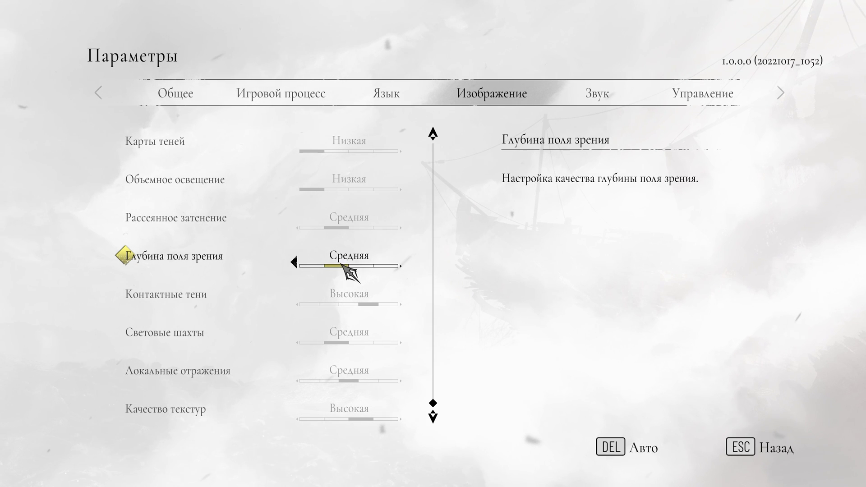
click(303, 262)
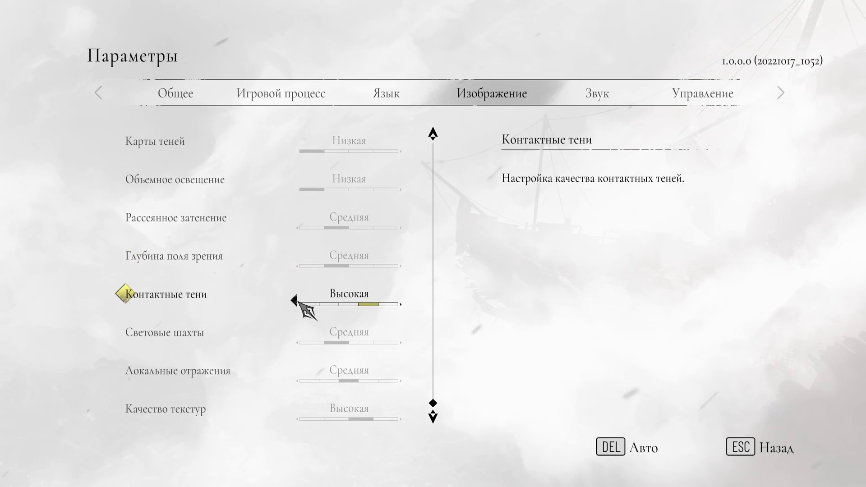
Set contact shadows to Нет, local reflections to Низкая and texture quality to Средняя.
click(313, 304)
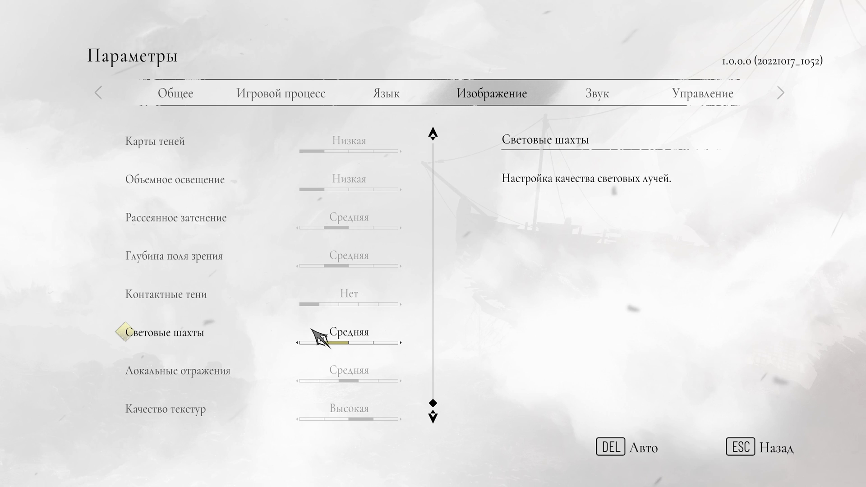
click(295, 376)
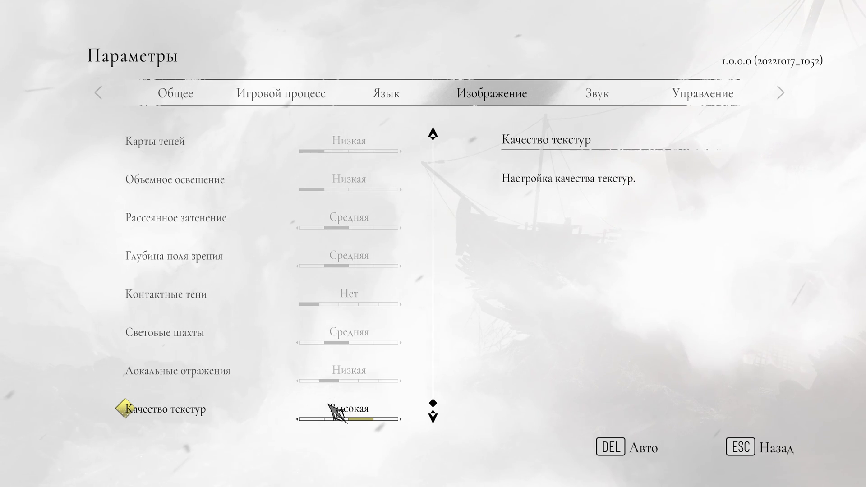
click(296, 415)
click(295, 415)
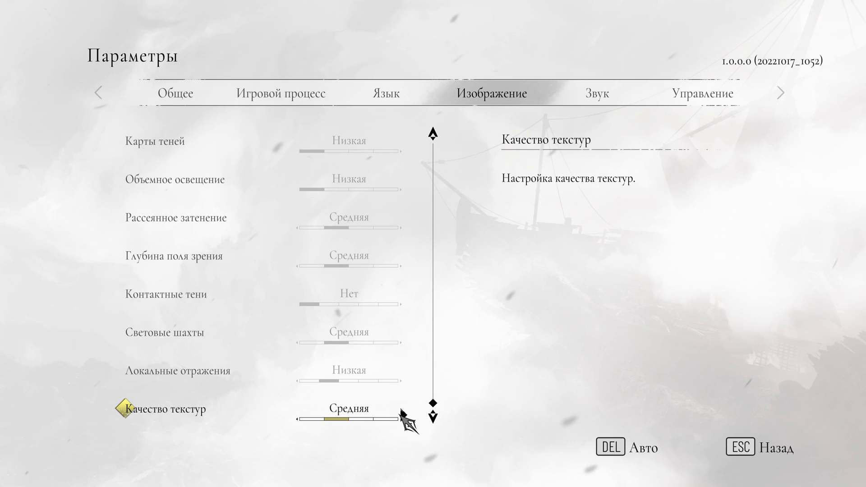
Review the graphics quality list back up to the motion blur setting and close the game.
scroll(432, 391, up, 1)
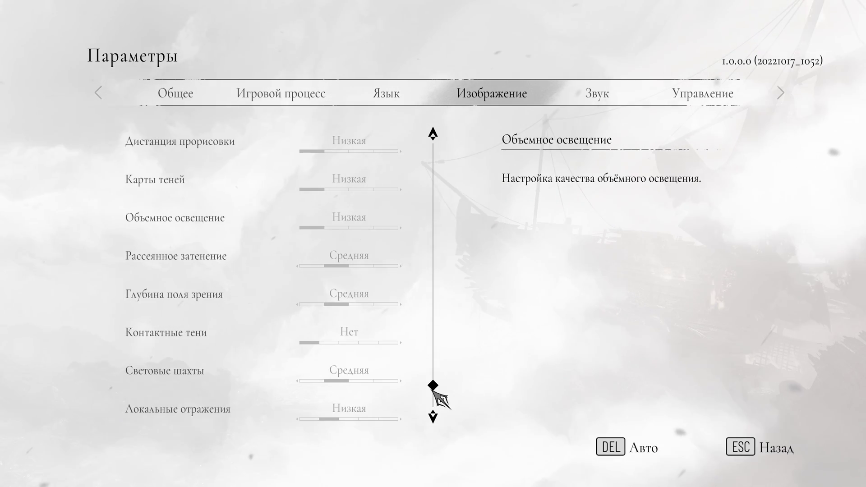
drag(429, 397, 537, 324)
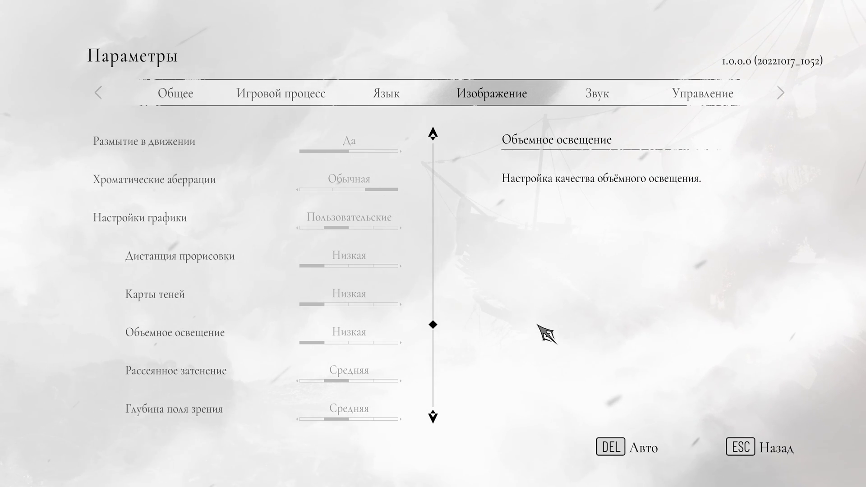
key(alt+F4)
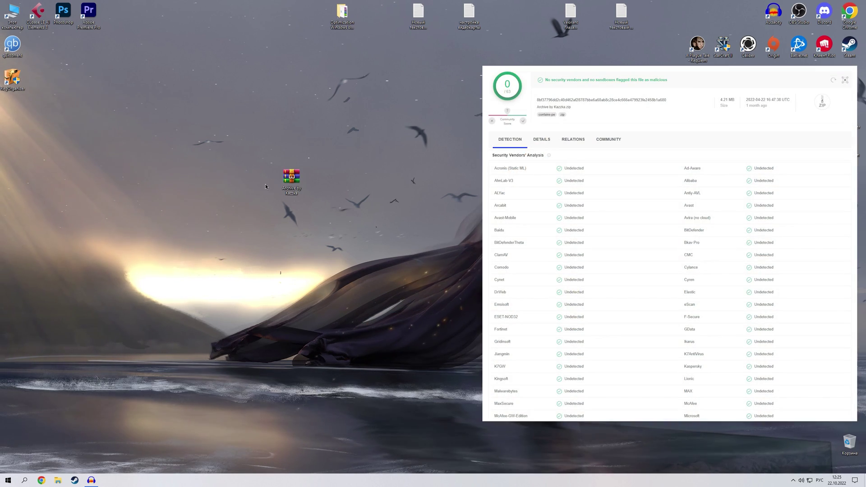
Extract the Archive by Kazzka folder from its ZIP archive to the desktop and open the extracted folder.
double_click(291, 177)
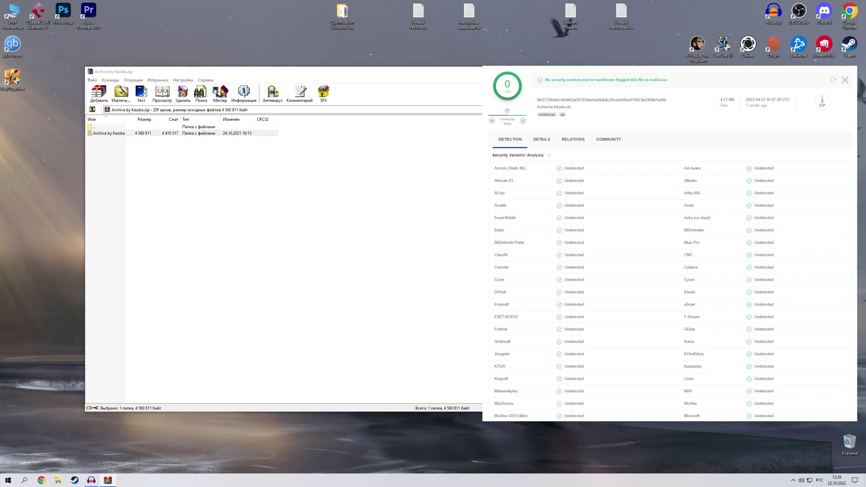
key(alt+F4)
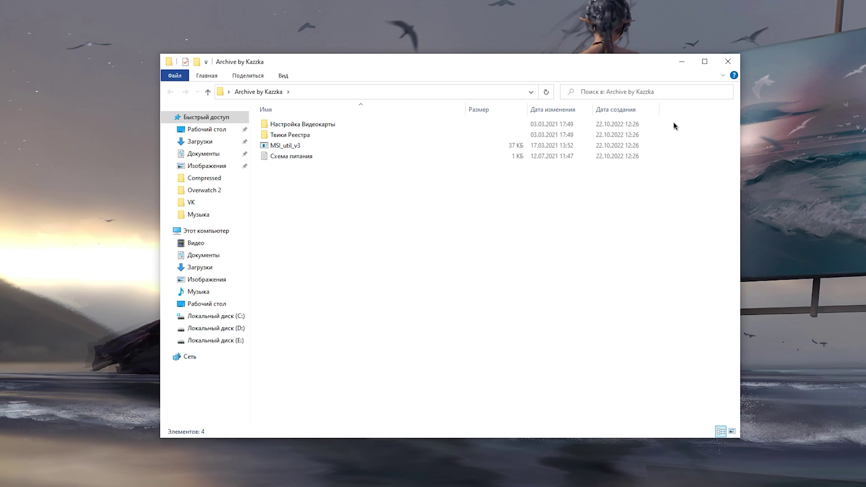
drag(675, 126, 610, 131)
Open the Схема питания text file and copy its complete powercfg -duplicatescheme command line.
click(337, 147)
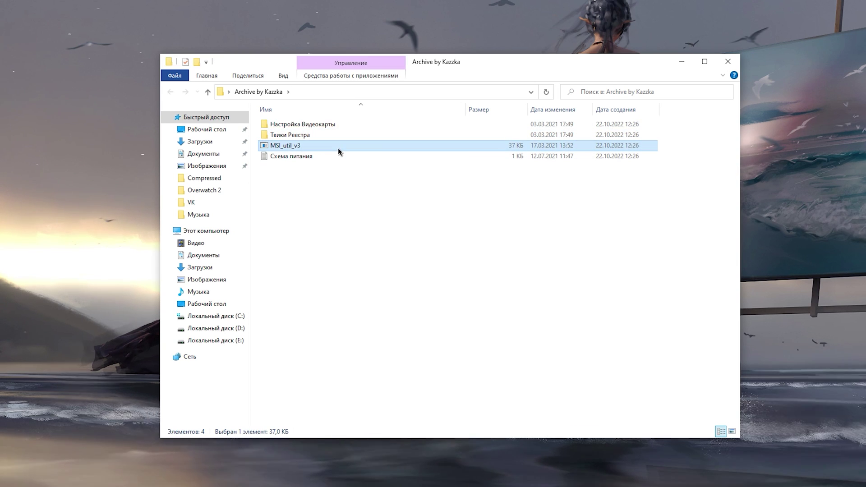
click(326, 158)
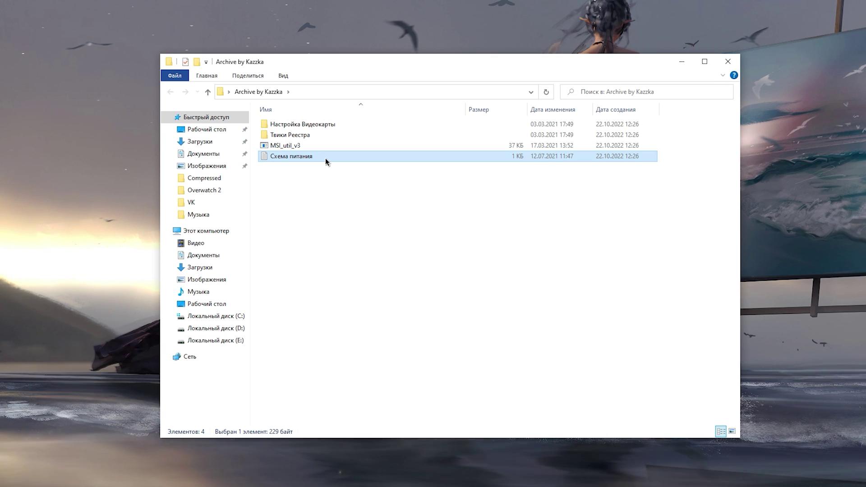
double_click(325, 158)
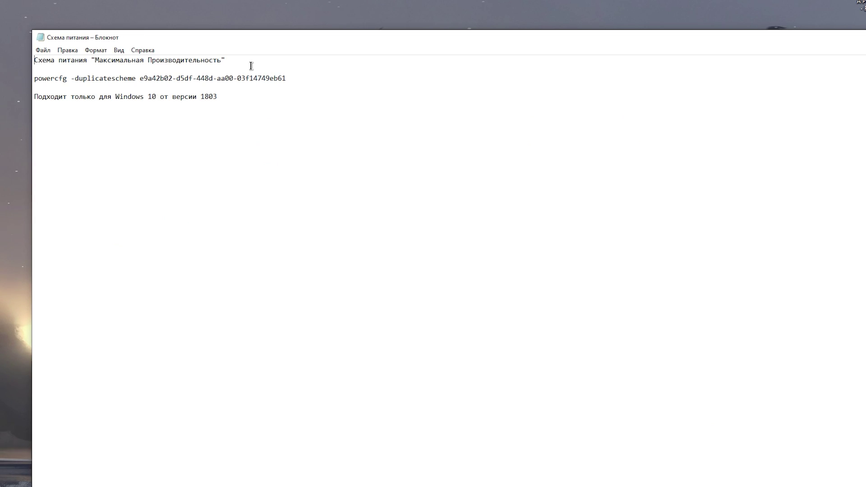
click(278, 79)
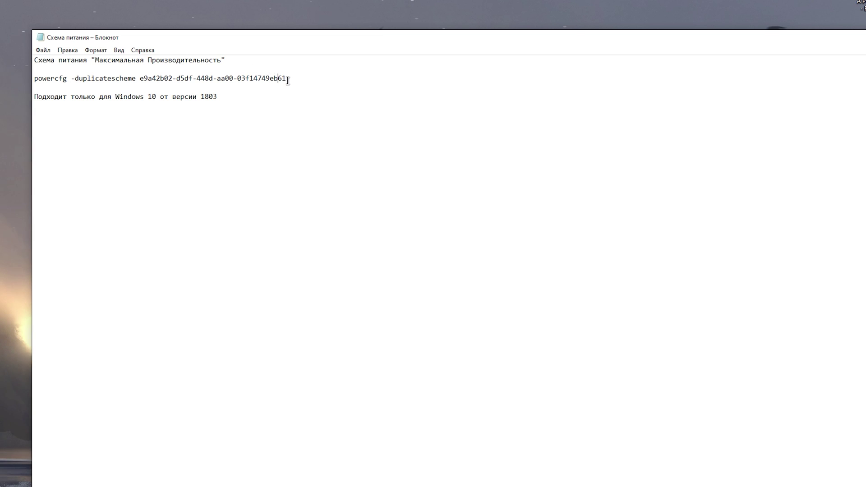
drag(63, 85, 13, 81)
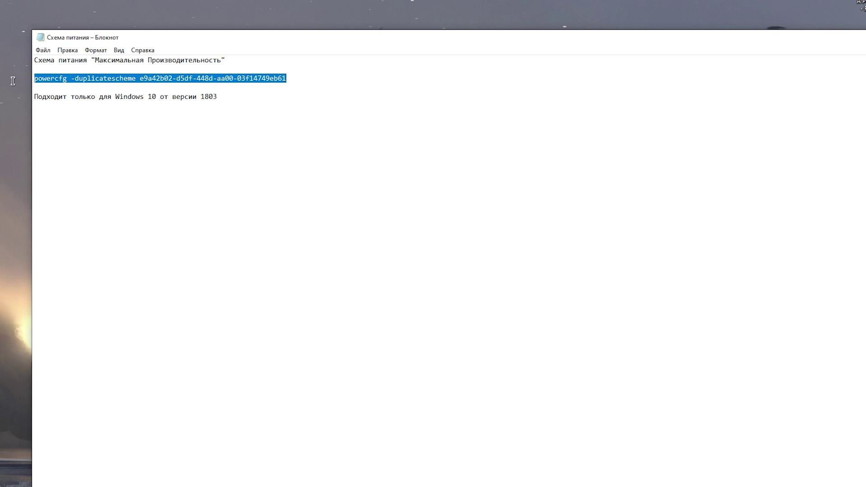
right_click(152, 79)
click(198, 112)
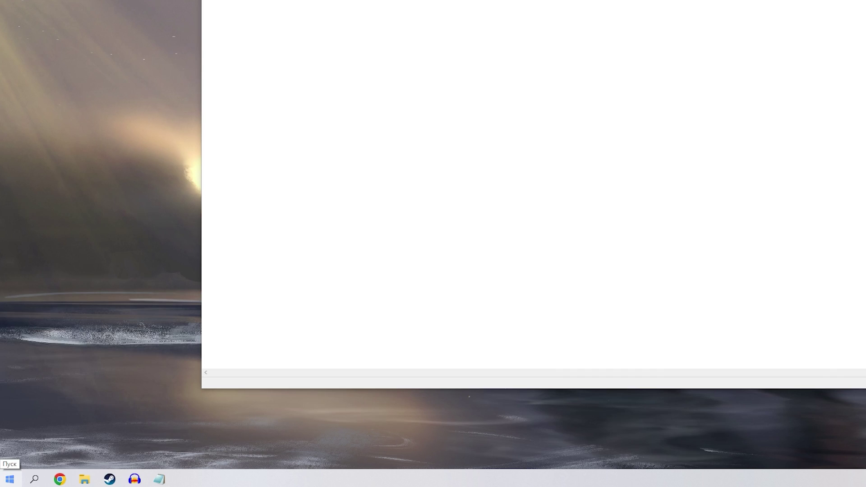
Run the copied powercfg -duplicatescheme command in Windows PowerShell as administrator and close PowerShell.
right_click(10, 478)
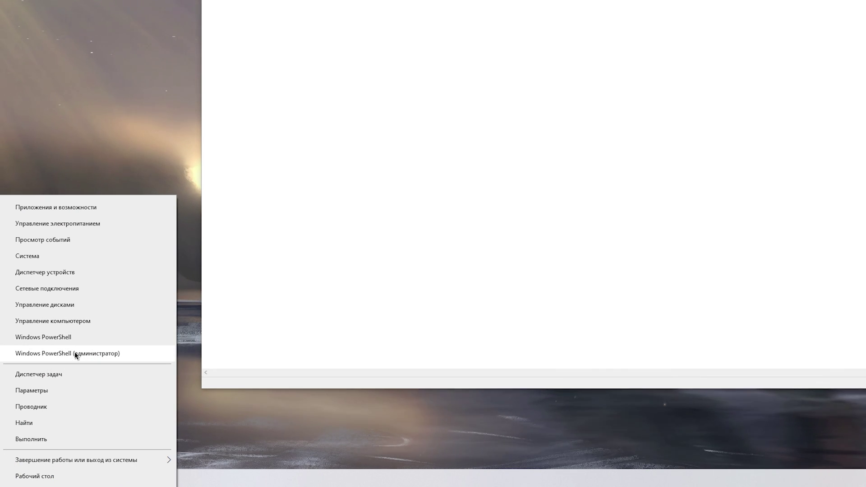
click(72, 353)
click(380, 303)
drag(172, 64, 454, 68)
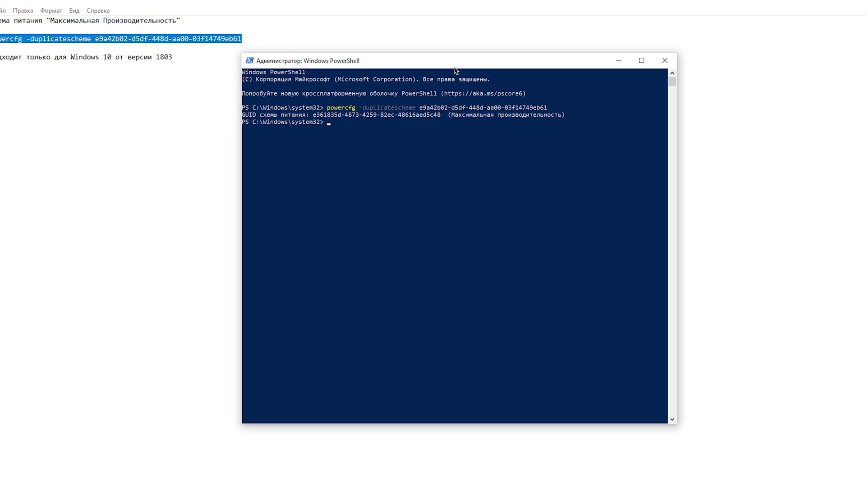
click(661, 60)
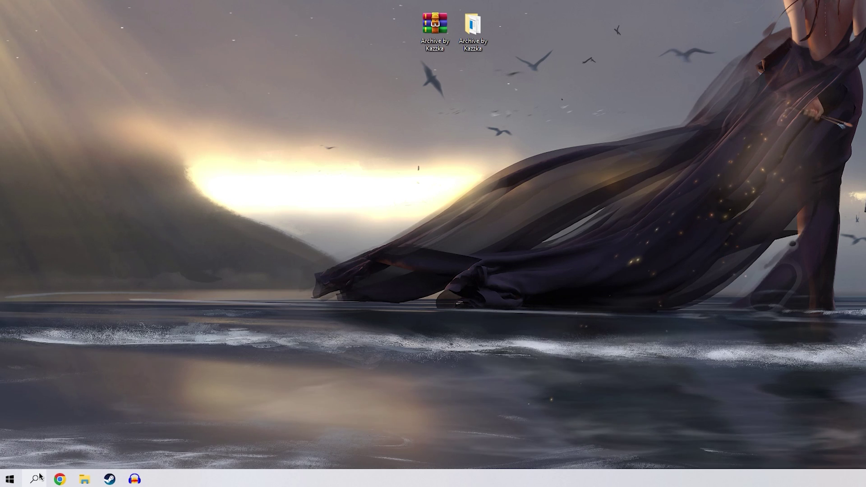
Open Электропитание in the Windows Control Panel and choose the Максимальная производительность power plan.
click(35, 479)
text(панель)
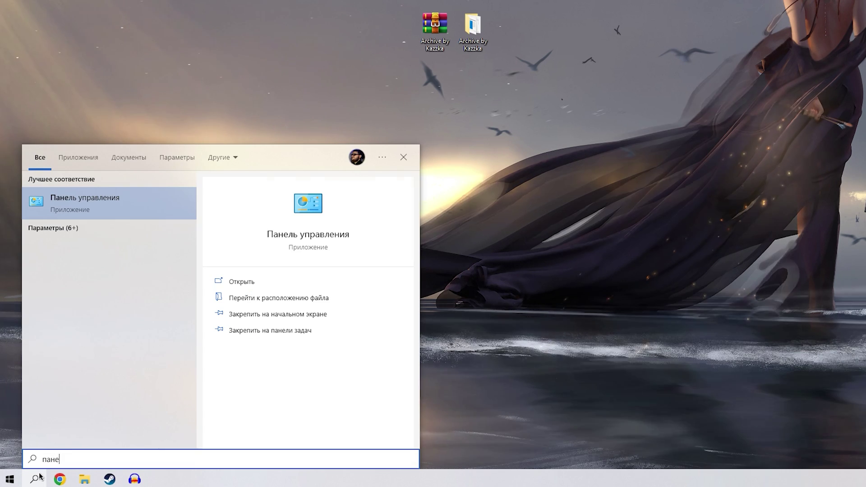
key(Return)
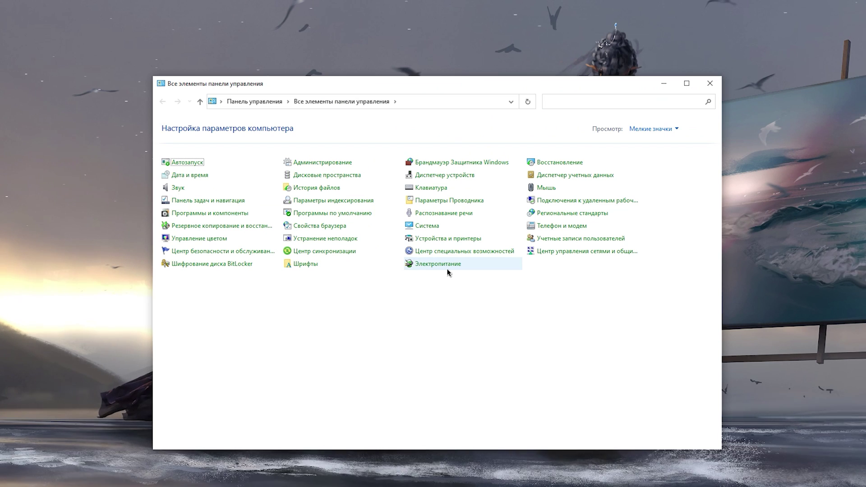
click(446, 264)
click(352, 258)
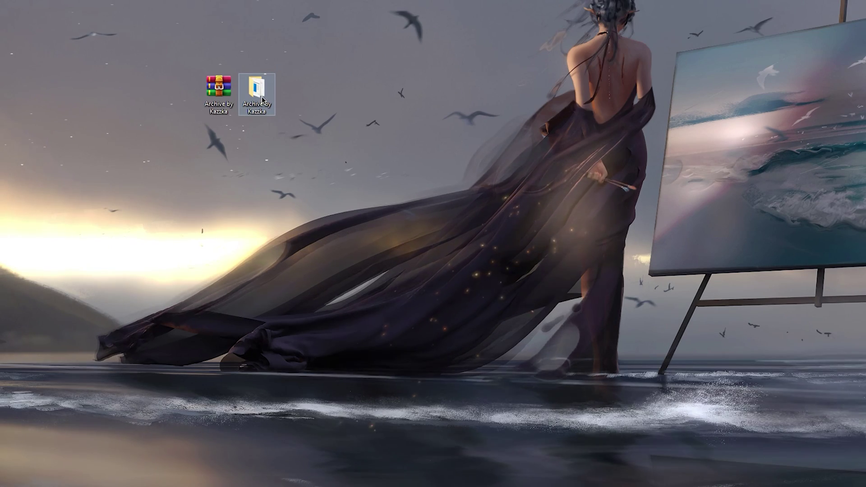
Open the APTR FSR 2.1.2 AIO subfolder inside the extracted Archive by Kazzka folder on the desktop.
double_click(317, 177)
click(291, 117)
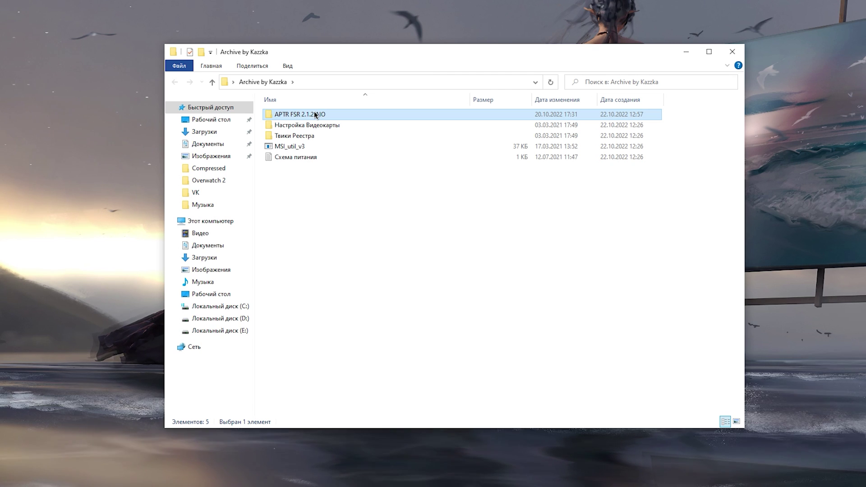
double_click(314, 115)
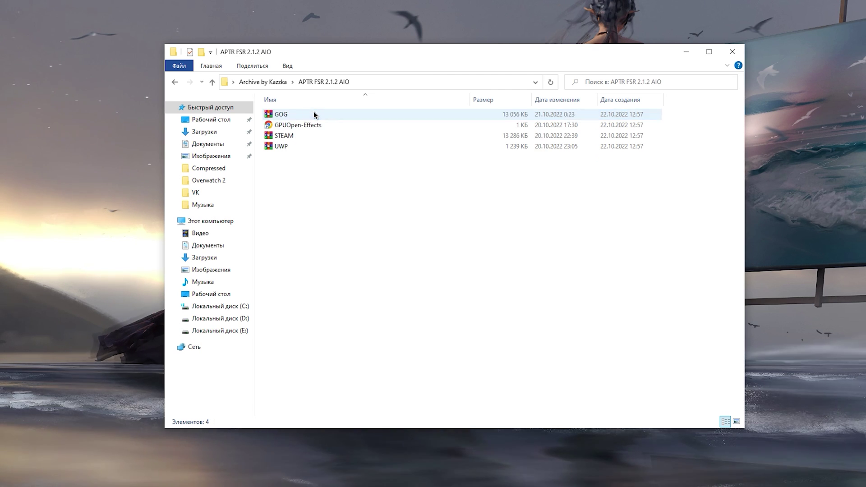
mouse_move(314, 208)
mouse_down()
mouse_move(295, 122)
mouse_move(317, 199)
mouse_up()
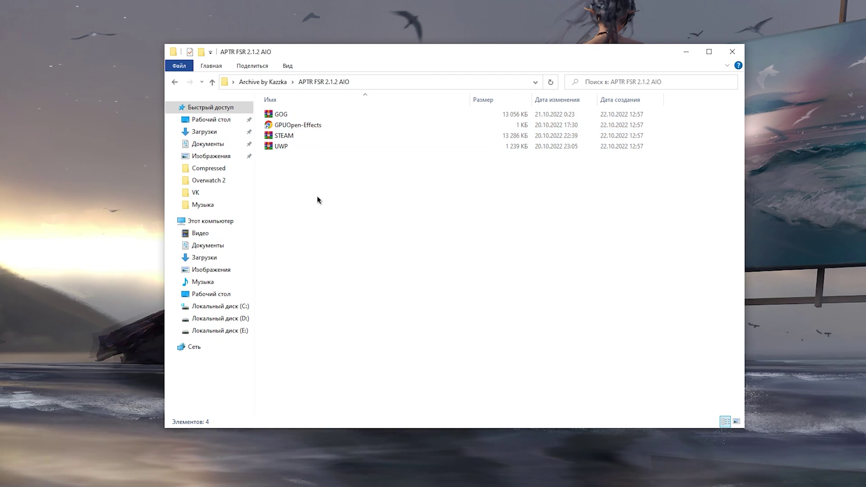
Extract the GOG folder from the GOG archive to the desktop.
click(296, 119)
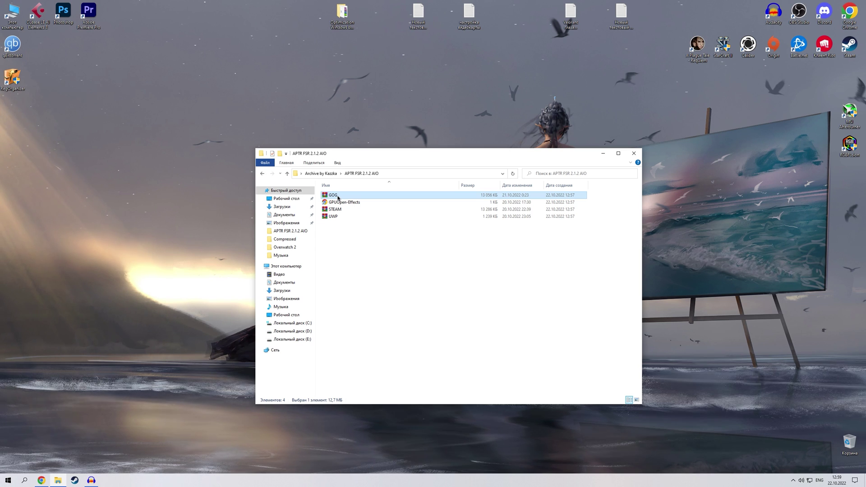
double_click(337, 196)
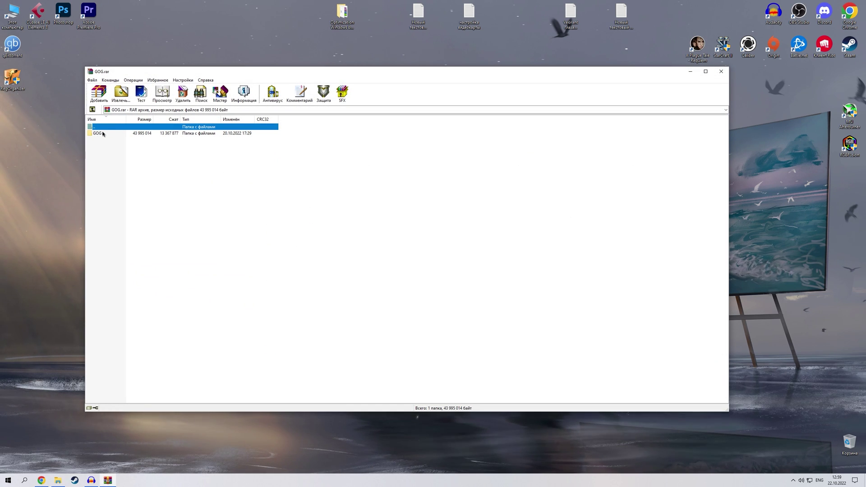
drag(103, 134, 234, 28)
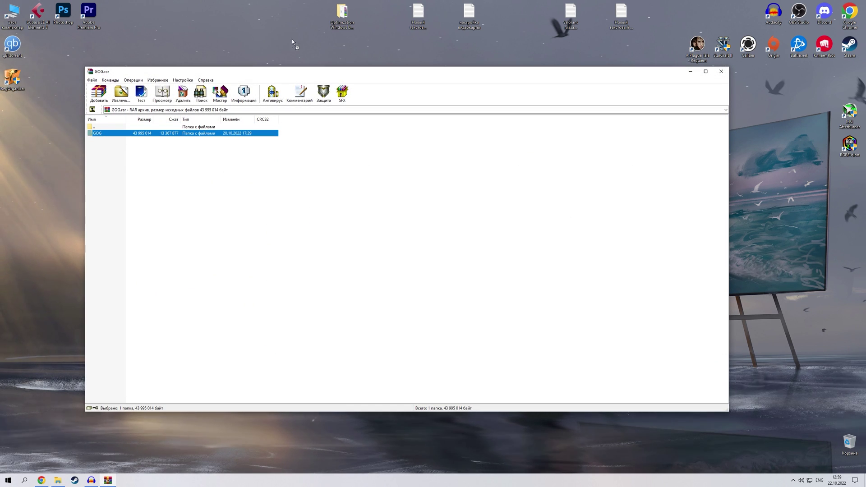
drag(293, 44, 292, 44)
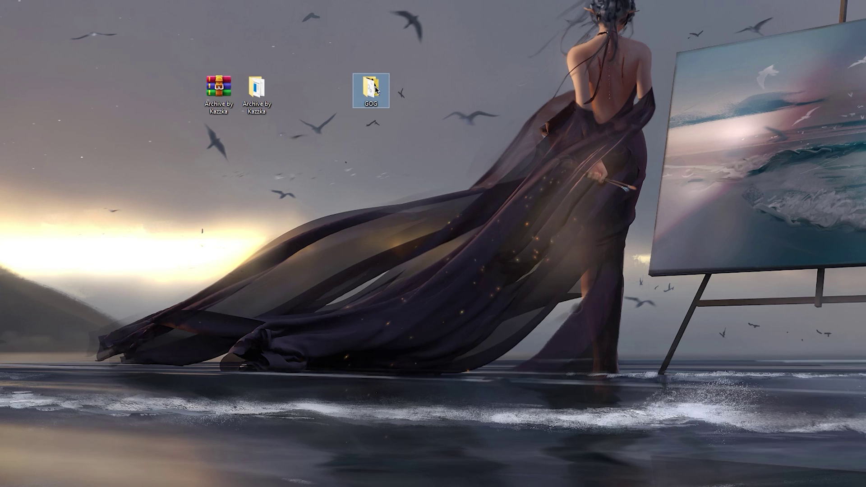
Copy all nine files from the desktop GOG folder into E:\Games\A Plague Tale Requiem, replacing the existing files.
double_click(376, 89)
drag(293, 290, 309, 97)
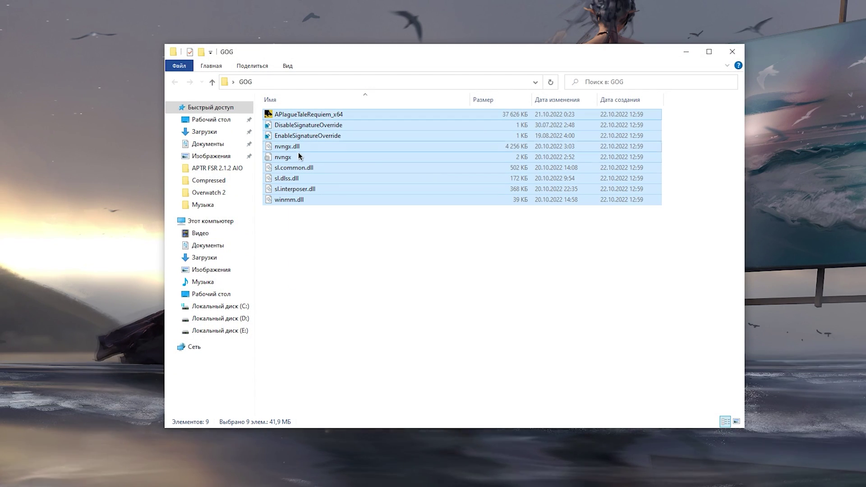
right_click(296, 133)
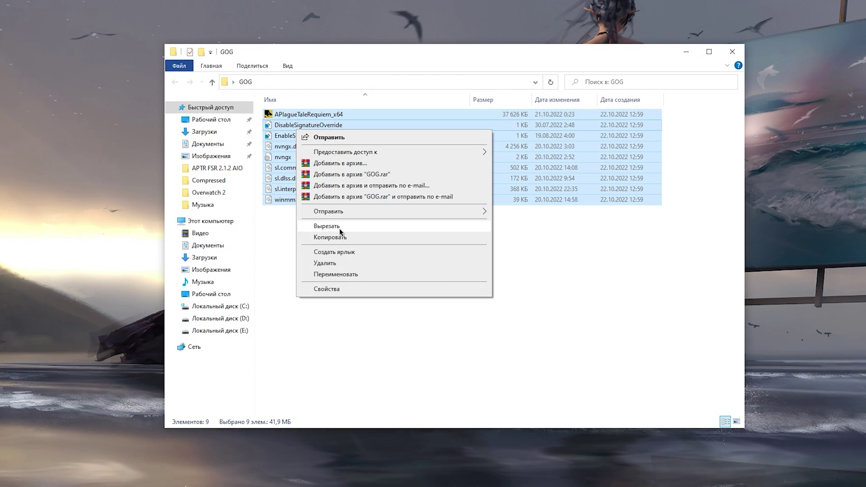
click(315, 230)
click(212, 330)
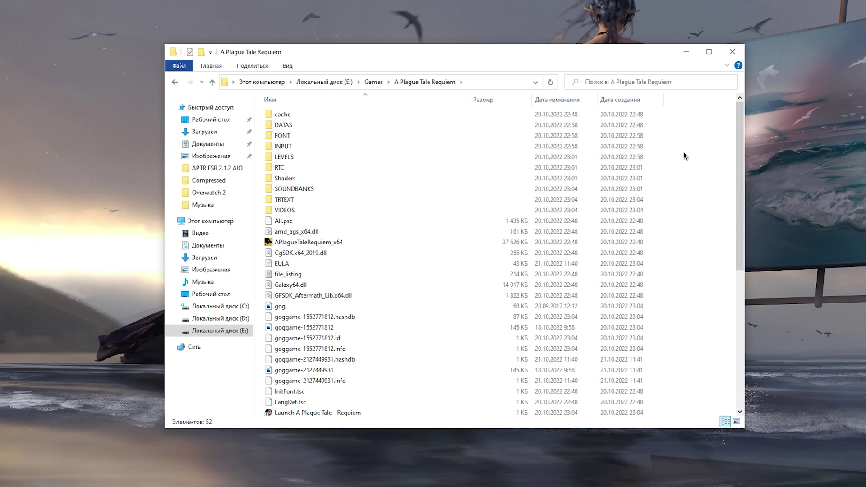
right_click(683, 152)
click(702, 222)
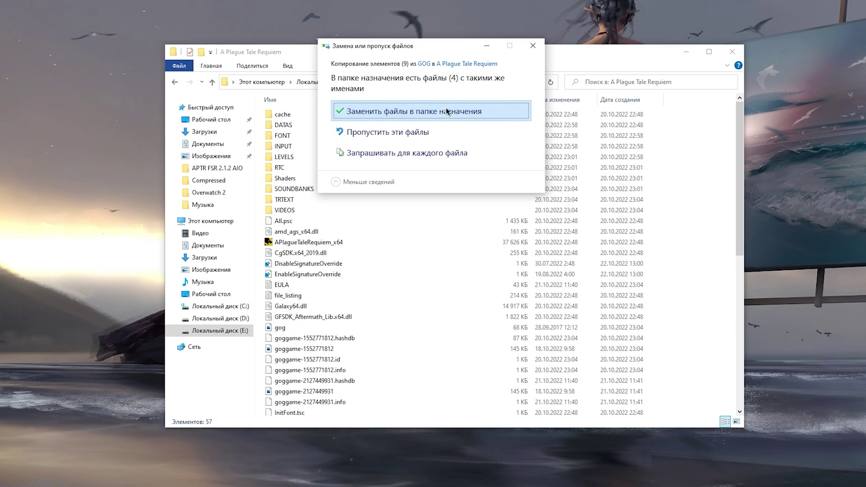
click(376, 111)
Bring up the available actions for the EnableSignatureOverride registry file in the game folder.
scroll(363, 135, down, 3)
click(339, 192)
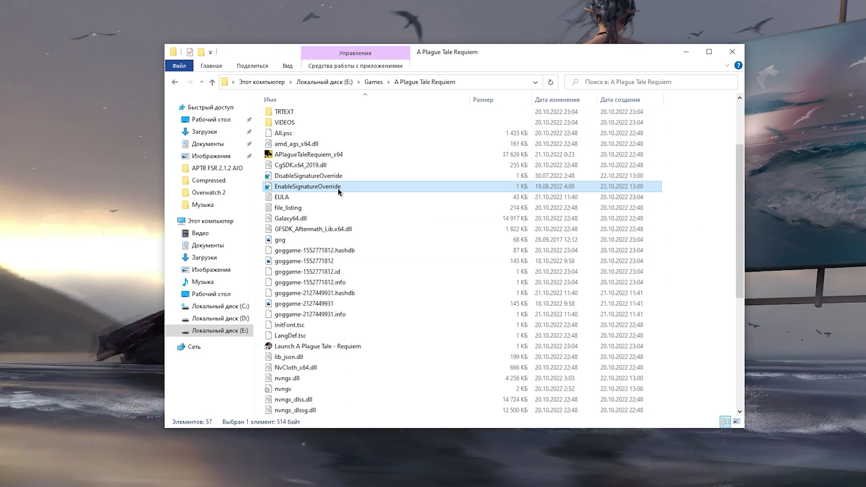
right_click(339, 192)
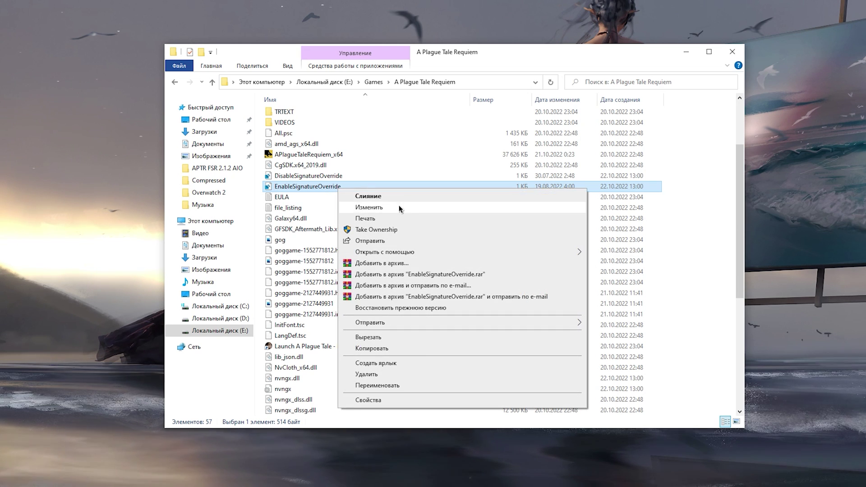
Open the ENGINESETTINGS file from Документы\My Games\A Plague Tale Requiem in WordPad.
click(208, 144)
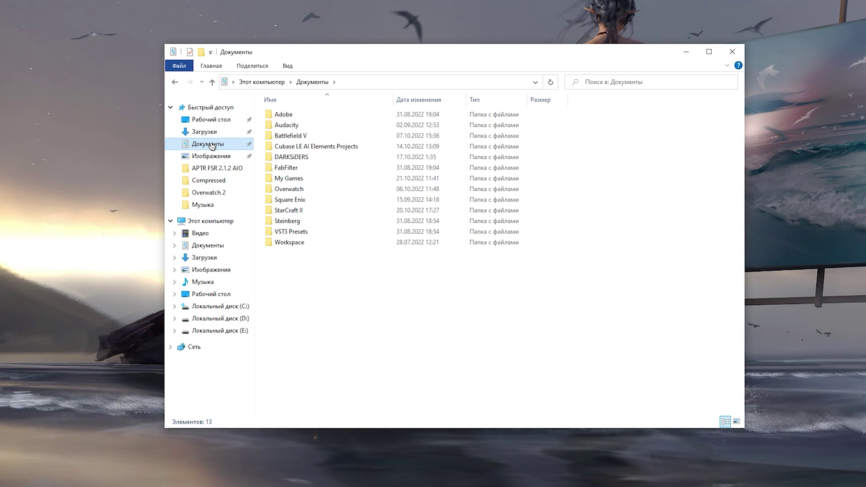
click(296, 178)
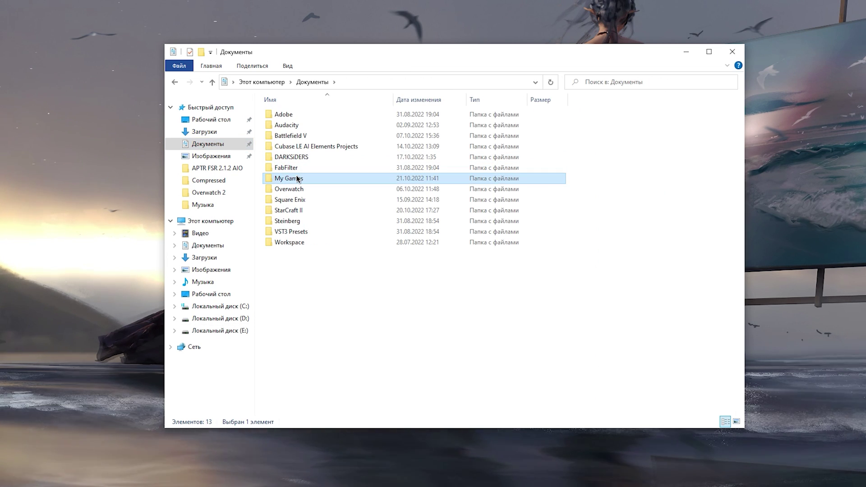
double_click(296, 178)
double_click(318, 113)
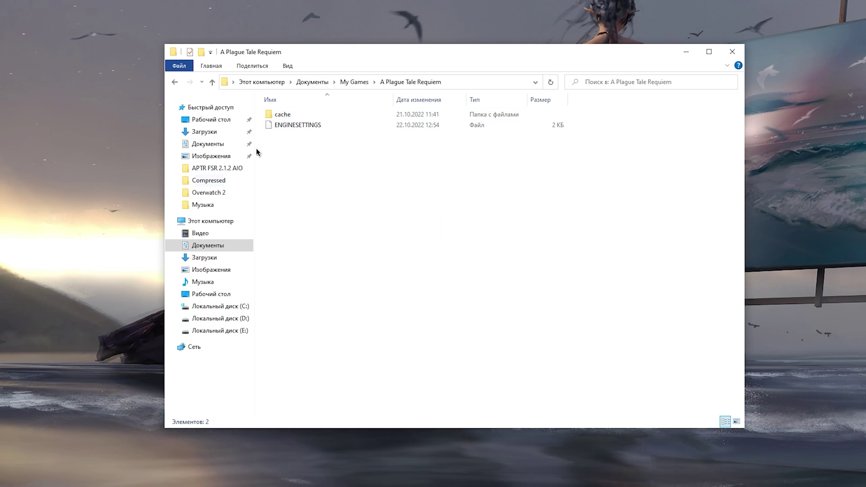
click(314, 125)
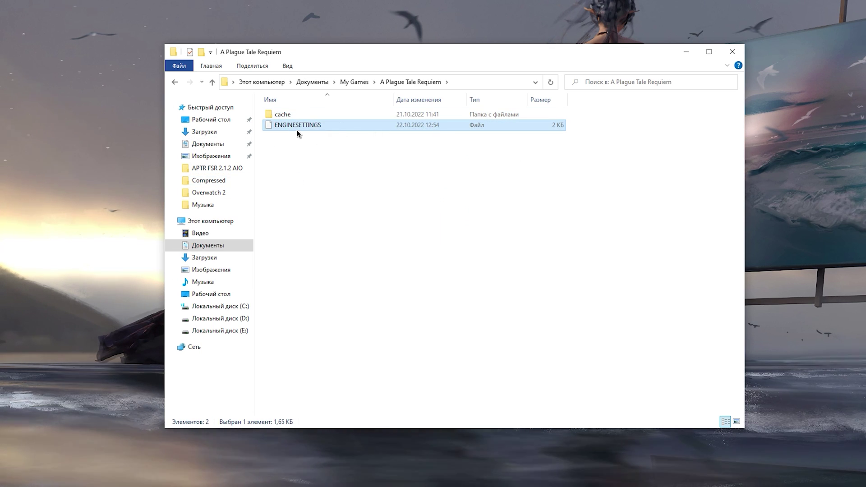
right_click(297, 128)
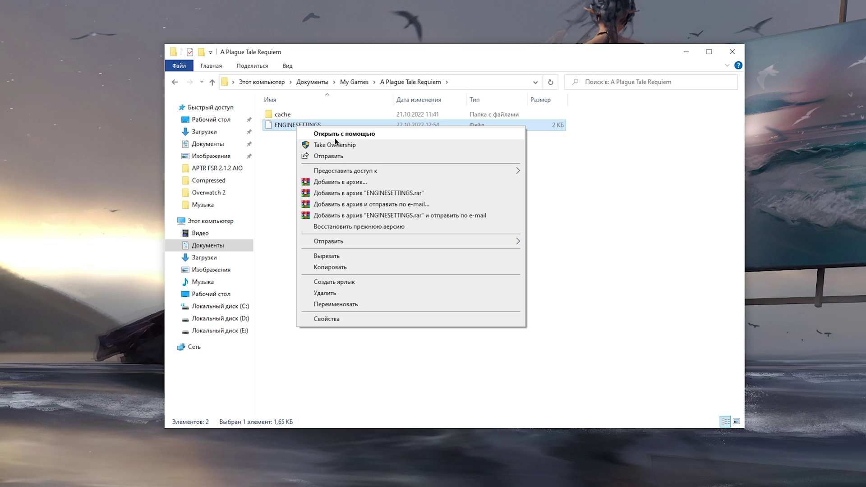
click(320, 133)
double_click(413, 159)
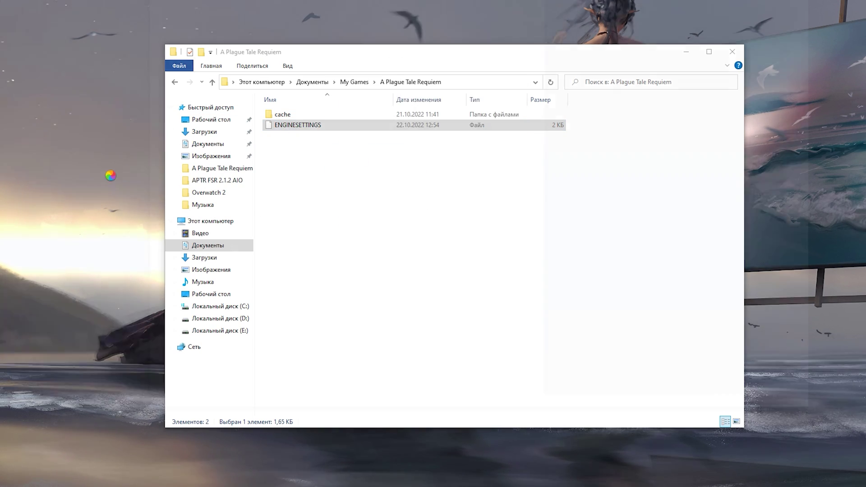
Set AntiAliasing to DLSS and DLSSMode to BALANCED in the Video section of ENGINESETTINGS.
double_click(290, 96)
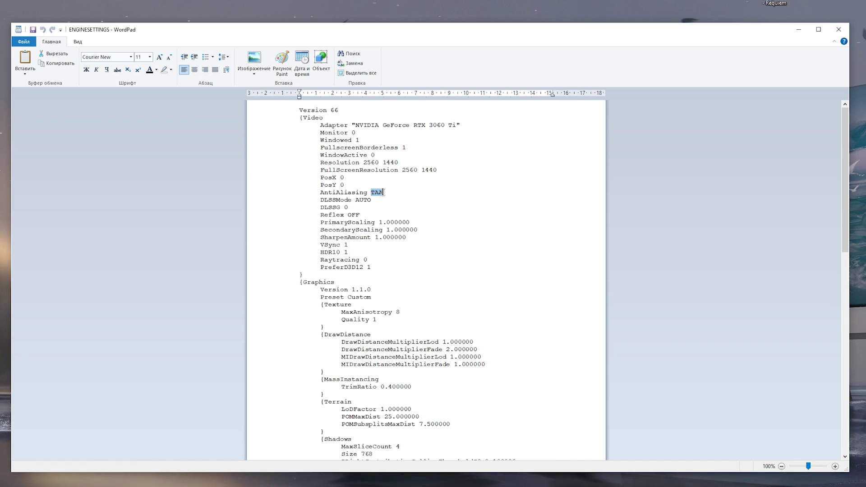
text(DLSS)
double_click(362, 199)
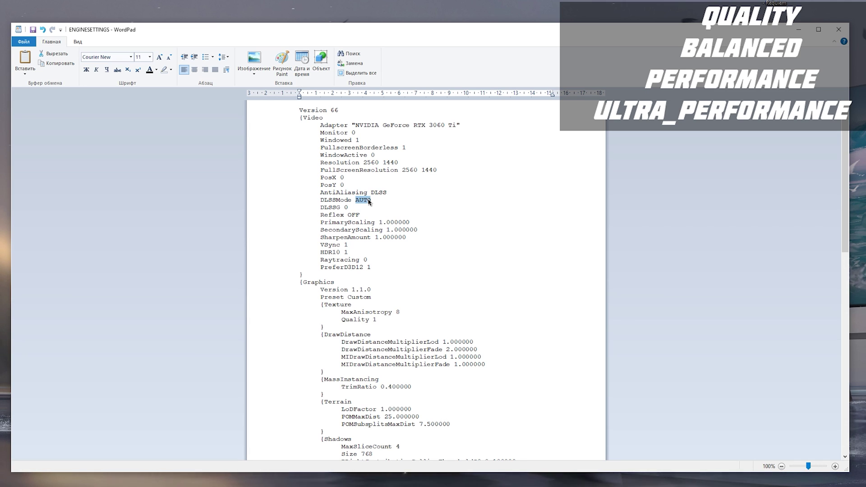
key(BackSpace)
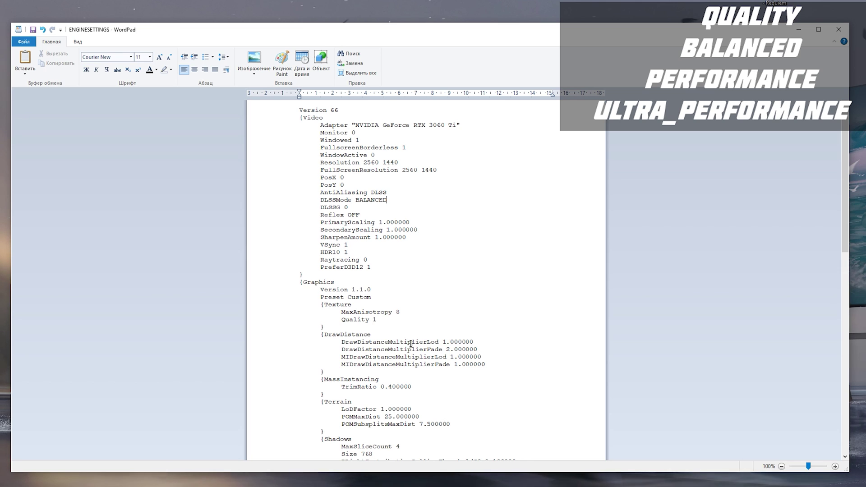
Save the edited ENGINESETTINGS file and close the A Plague Tale Requiem documents folder.
click(23, 41)
click(54, 97)
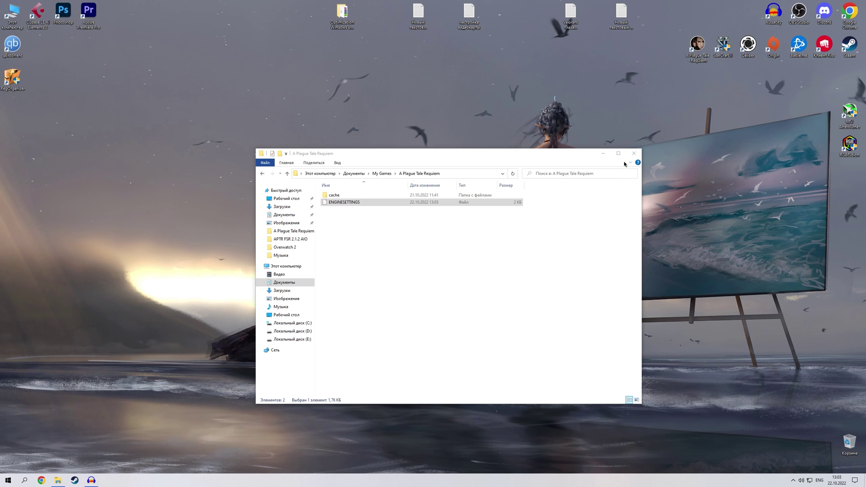
click(634, 154)
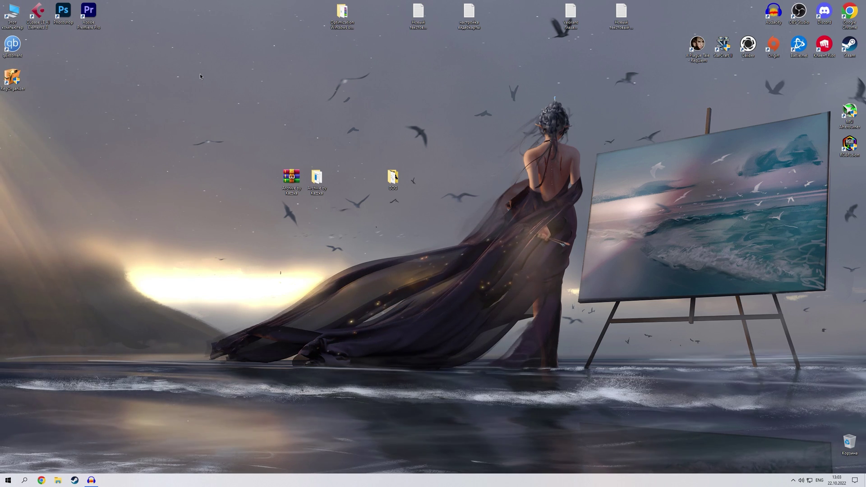
Reopen ENGINESETTINGS from Документы\My Games\A Plague Tale Requiem in WordPad and examine its DLSSMode value.
key(super+e)
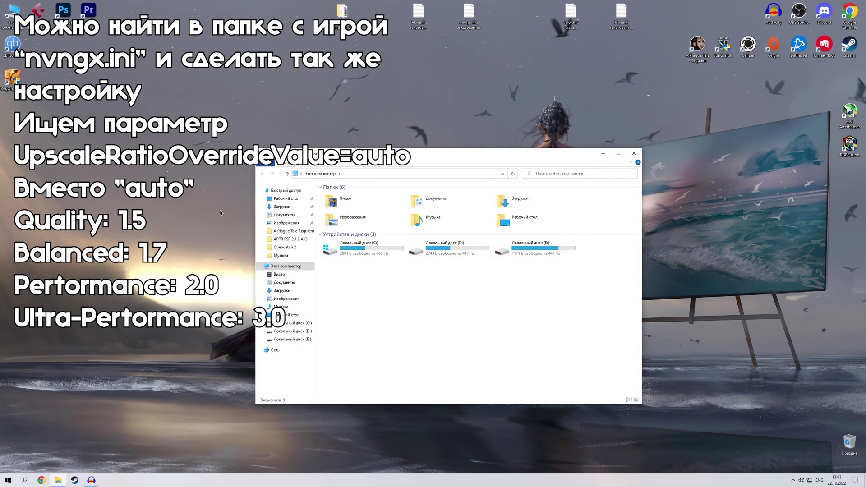
click(284, 215)
double_click(345, 194)
double_click(344, 195)
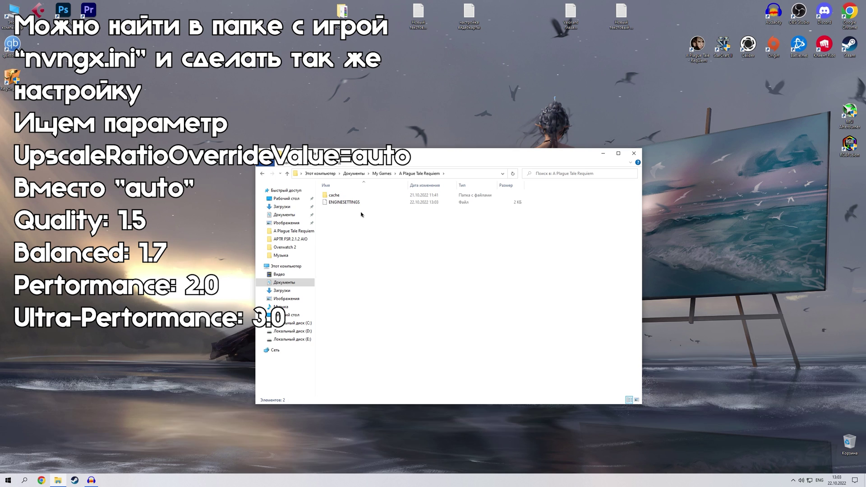
click(364, 203)
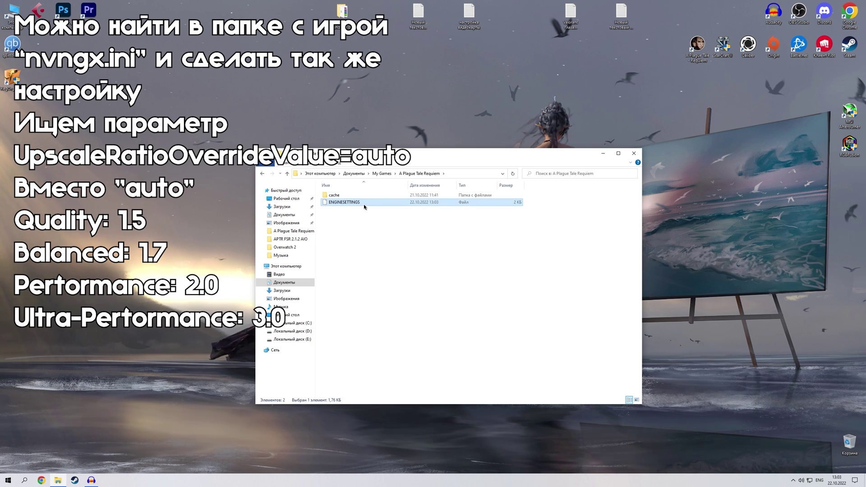
right_click(365, 205)
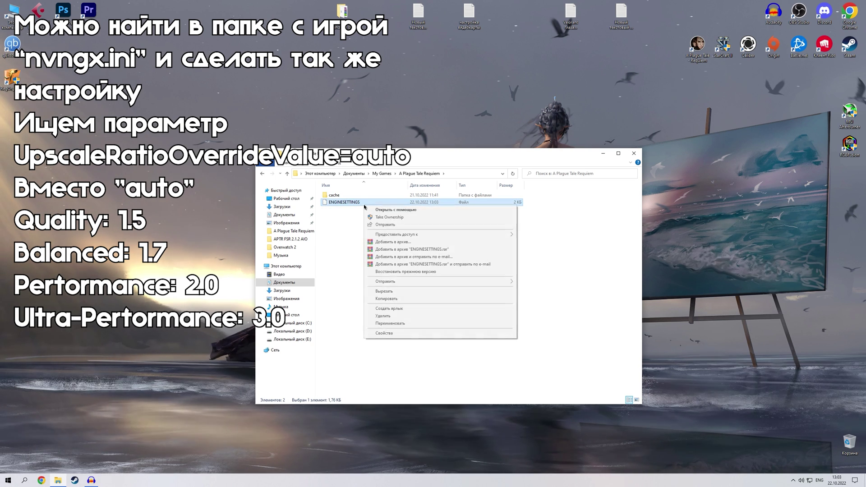
click(387, 209)
double_click(518, 222)
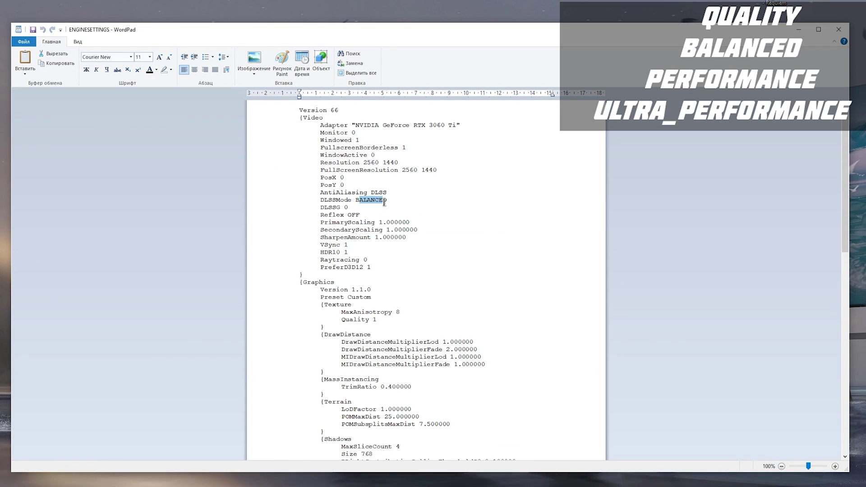
double_click(368, 200)
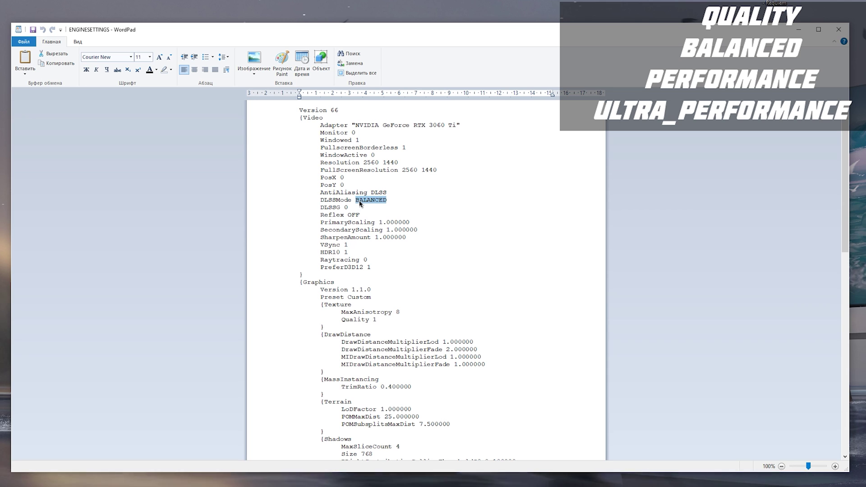
click(360, 201)
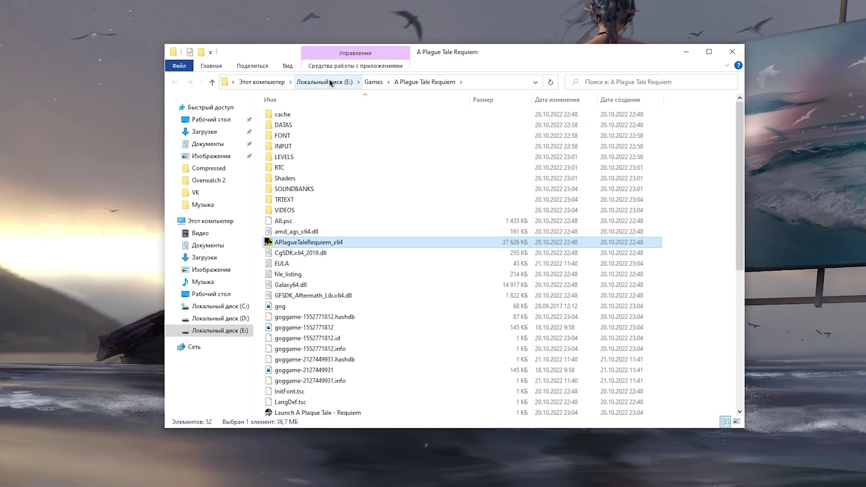
Enable Отключить оптимизацию во весь экран in the compatibility properties of APlagueTaleRequiem_x64 in the game folder.
scroll(339, 189, down, 2)
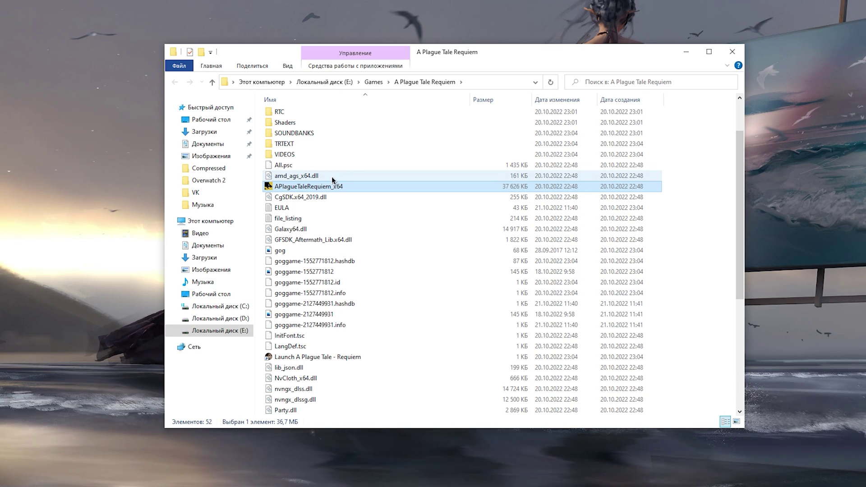
right_click(337, 188)
click(378, 399)
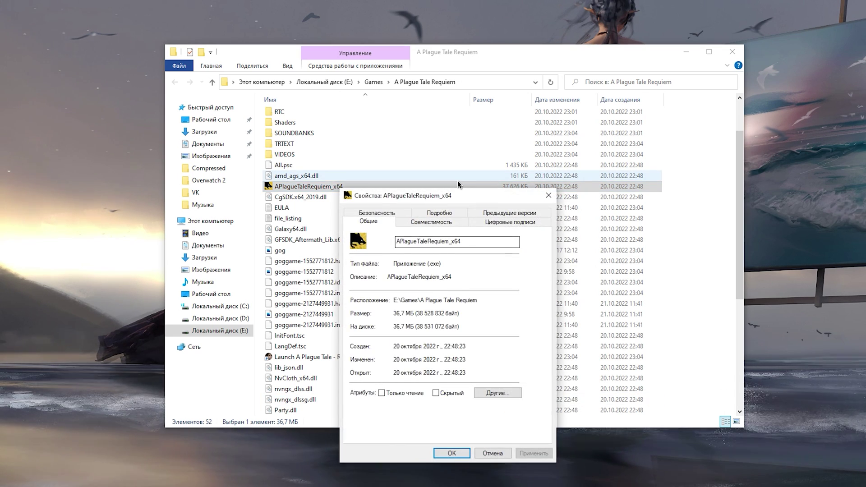
click(410, 115)
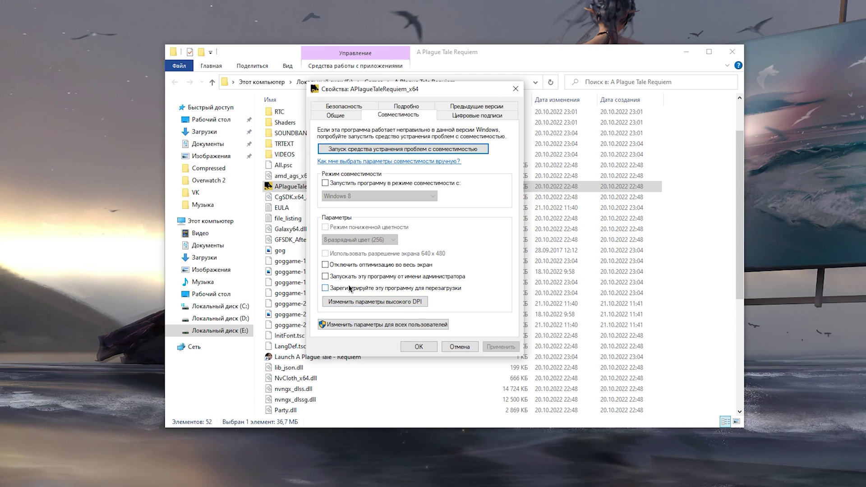
click(350, 266)
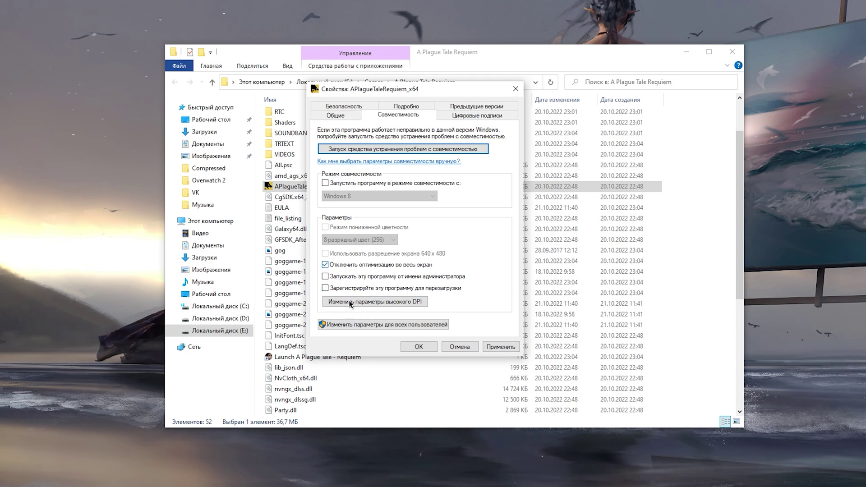
Open the high DPI parameters of APlagueTaleRequiem_x64, confirm them, and apply the compatibility properties.
click(391, 304)
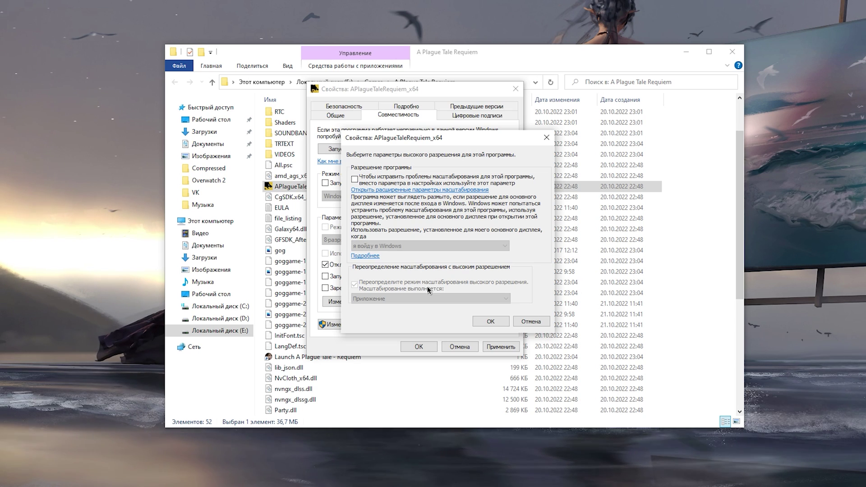
click(490, 321)
click(500, 346)
click(405, 350)
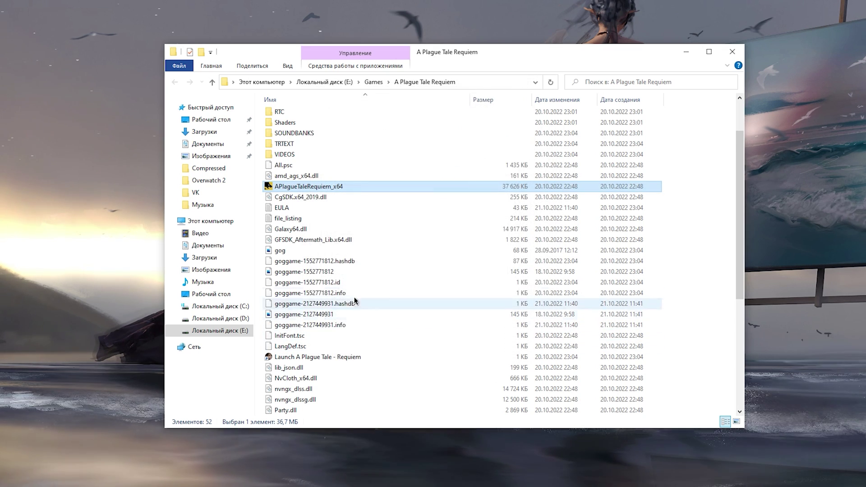
Copy the game folder path E:\Games\A Plague Tale Requiem.
click(307, 84)
key(ctrl+c)
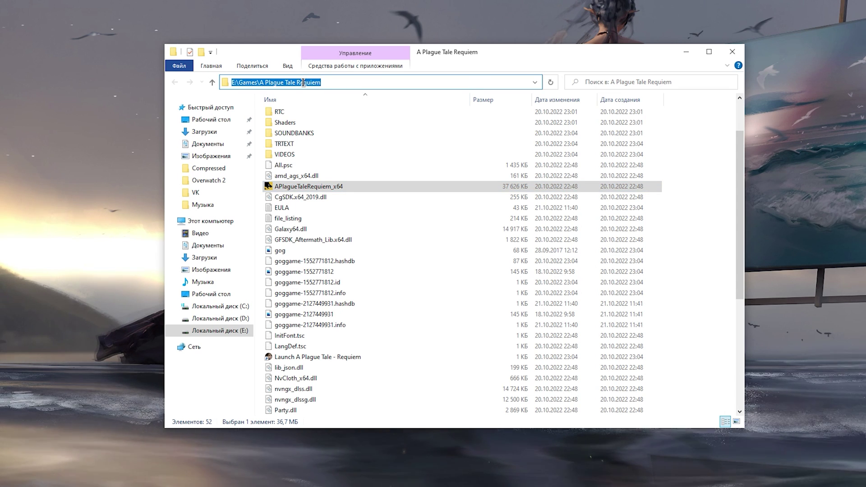
right_click(306, 84)
click(332, 116)
Find Настройки графики by searching Windows for "настро" and turn on hardware-accelerated GPU scheduling.
click(35, 479)
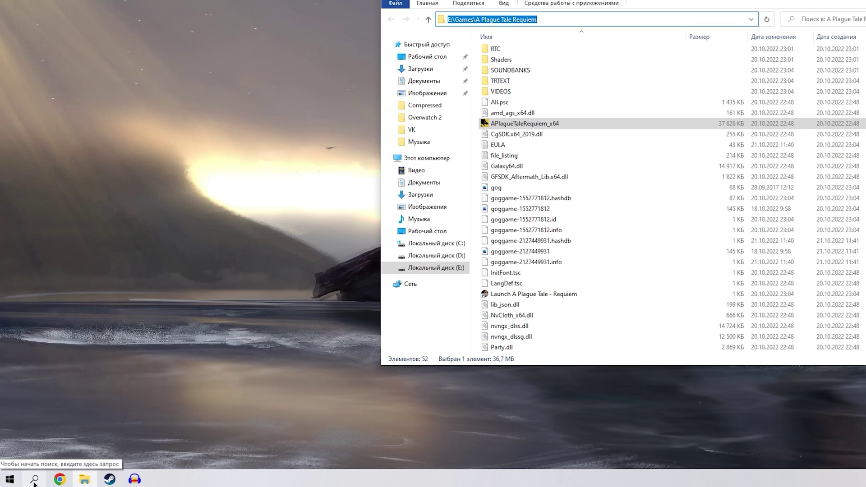
text(настро)
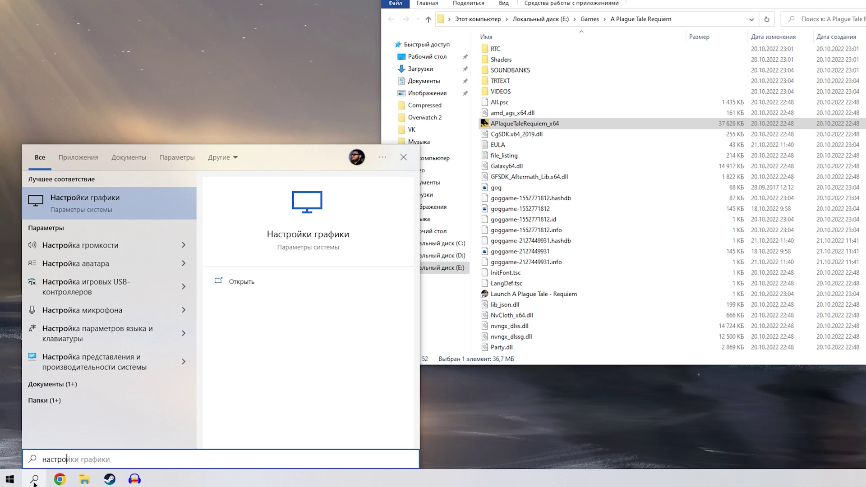
key(Return)
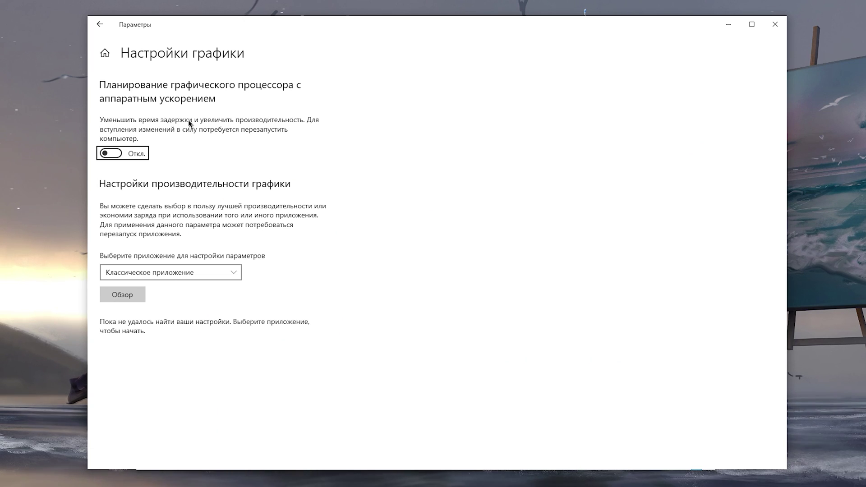
click(114, 154)
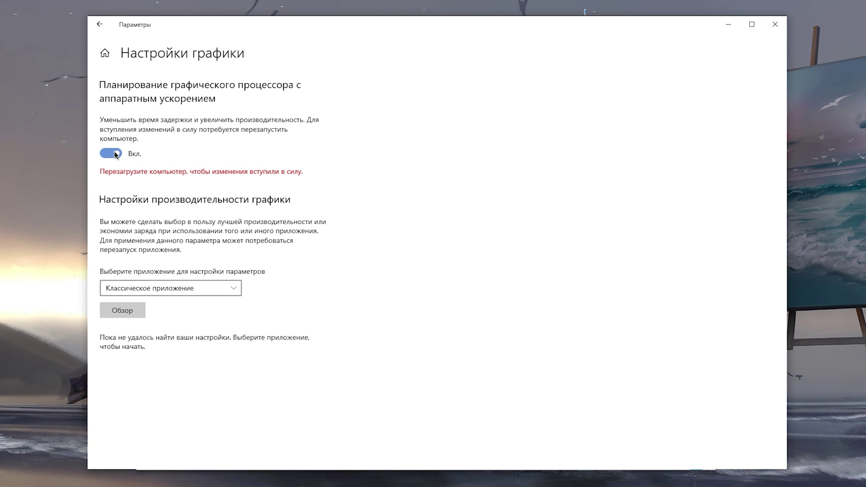
Turn off hardware-accelerated GPU scheduling and add APlagueTaleRequiem_x64 from E:\Games\A Plague Tale Requiem to the graphics performance list.
click(114, 153)
click(122, 294)
click(533, 41)
key(ctrl+v)
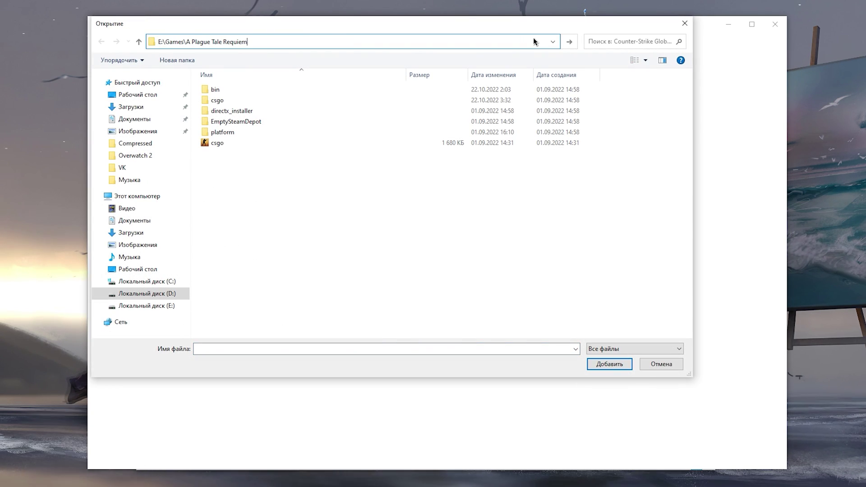
key(Return)
click(244, 196)
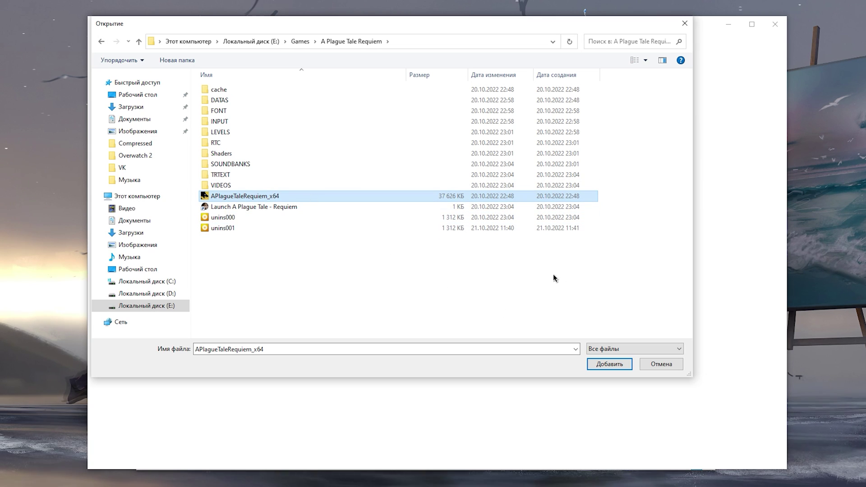
click(609, 364)
Set the graphics preference of APlagueTaleRequiem_x64 to Высокая производительность and save it.
click(245, 375)
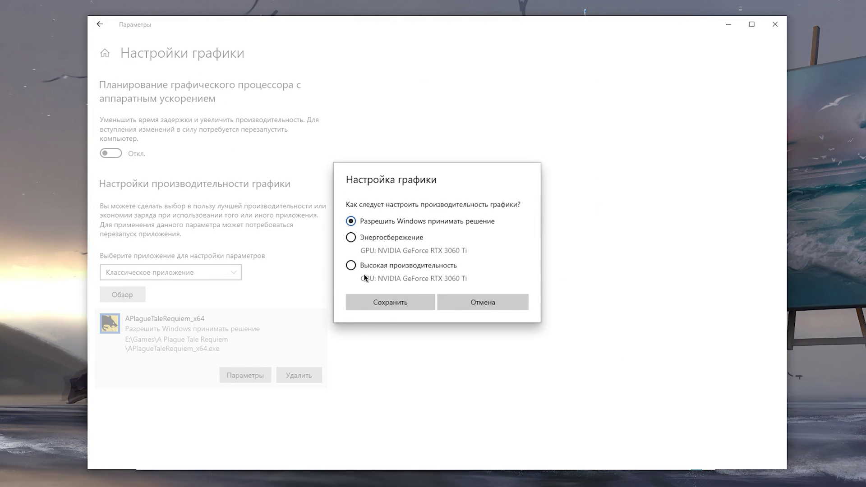
click(378, 270)
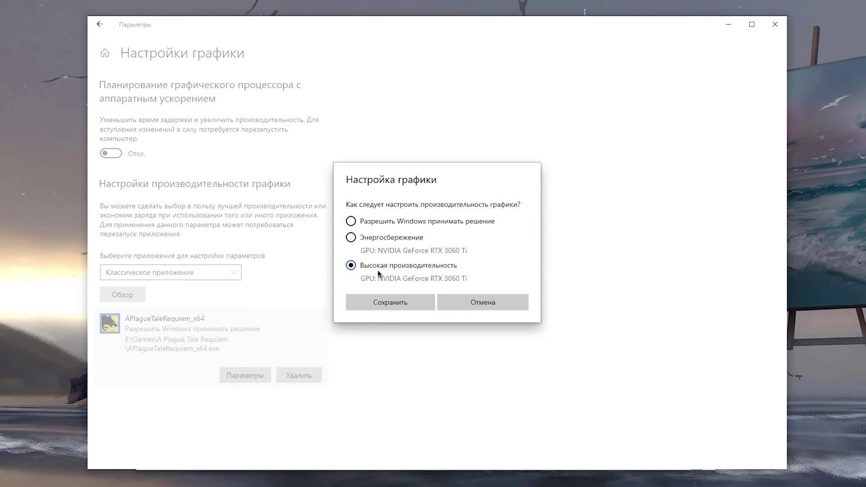
click(395, 298)
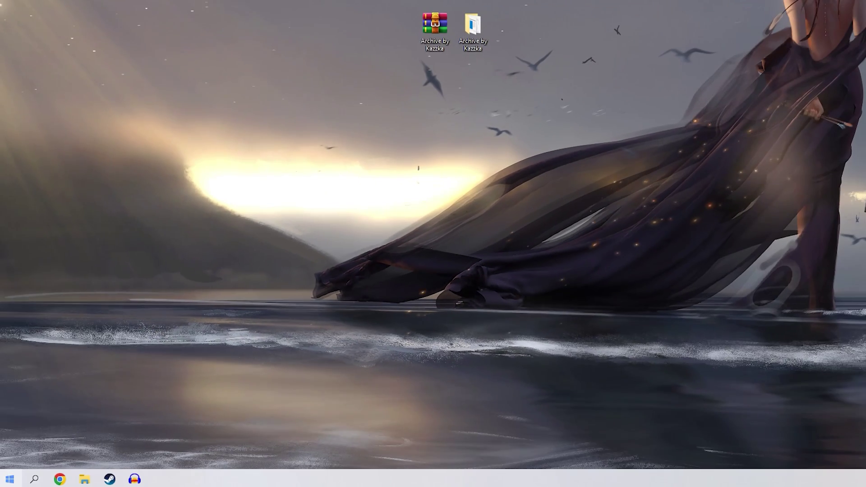
Open Диспетчер устройств and bring up the commands available for Высокоточный таймер событий under Системные устройства.
key(super+x)
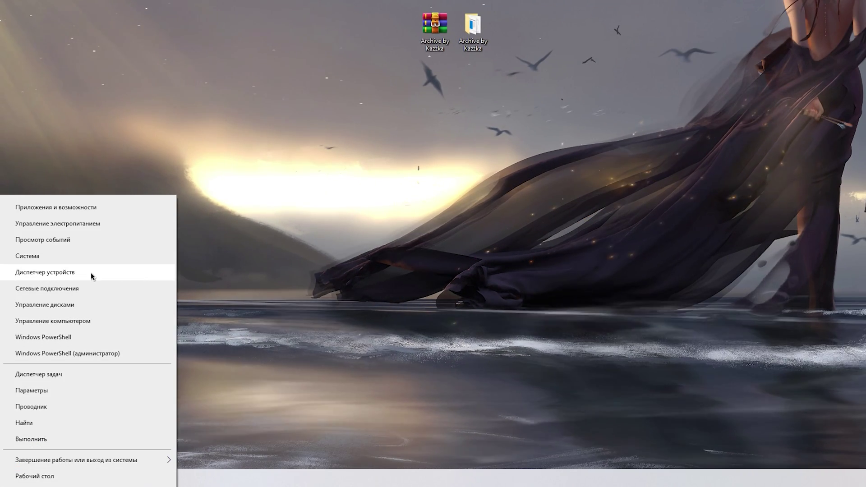
click(90, 272)
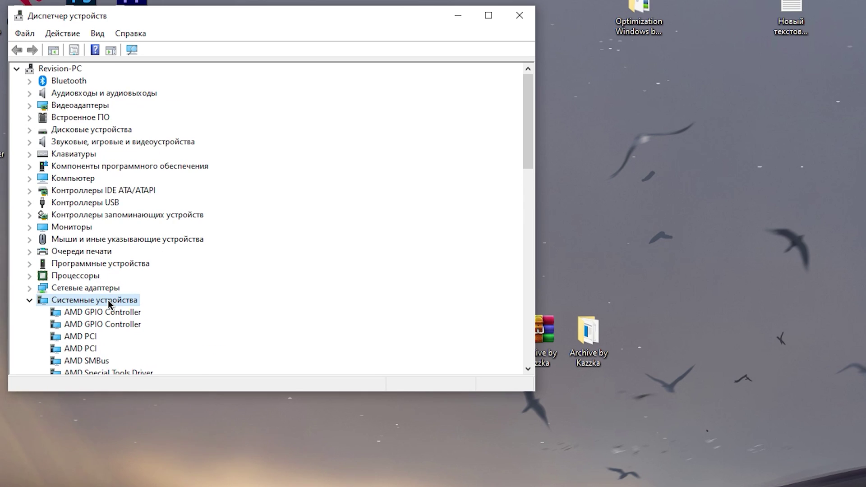
scroll(107, 305, down, 7)
click(85, 226)
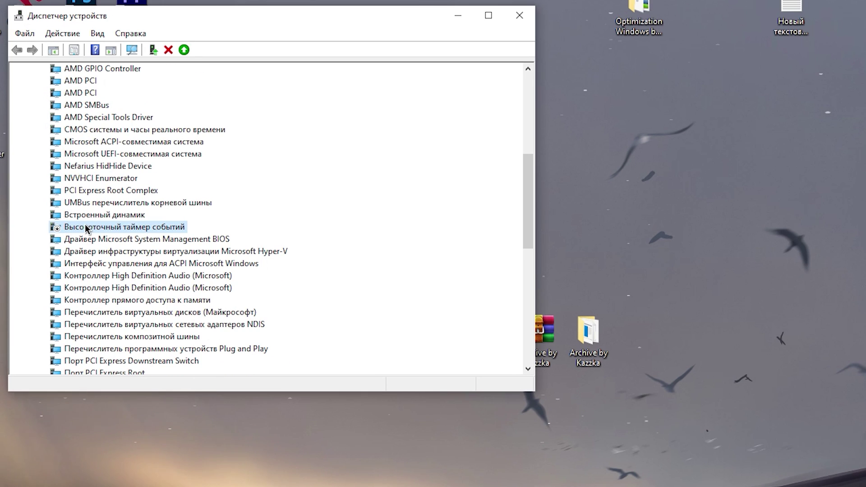
right_click(85, 225)
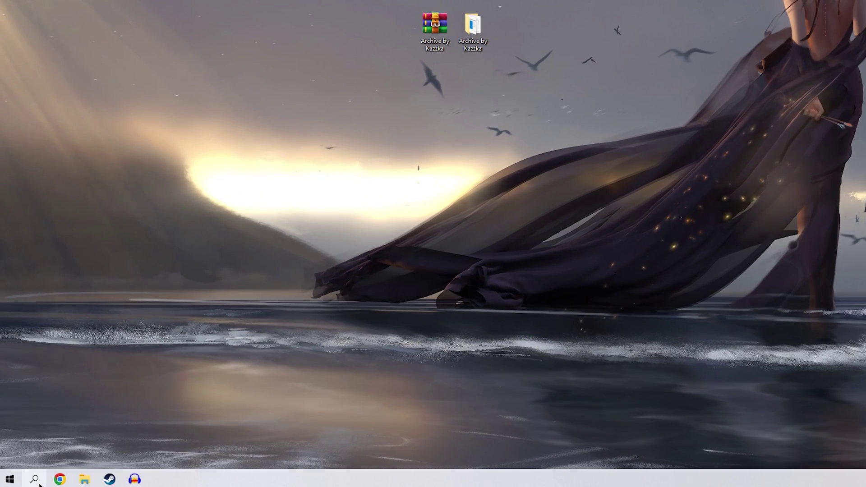
Search Windows for "xbox", open Xbox Game Bar, check its clip and screenshot recording settings, and close it.
click(36, 480)
text(xbox)
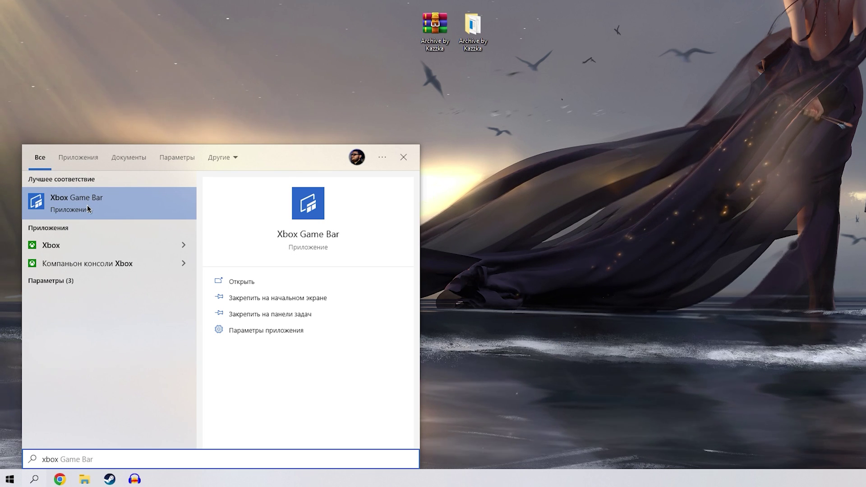
click(88, 205)
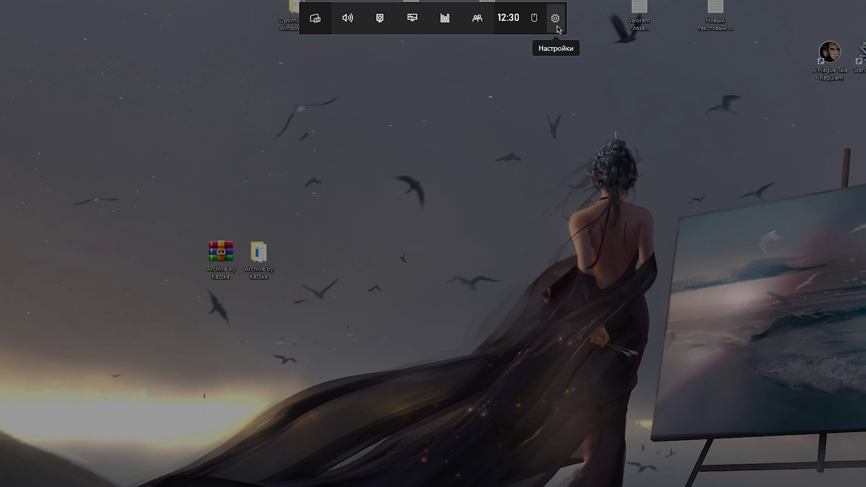
click(555, 18)
click(325, 318)
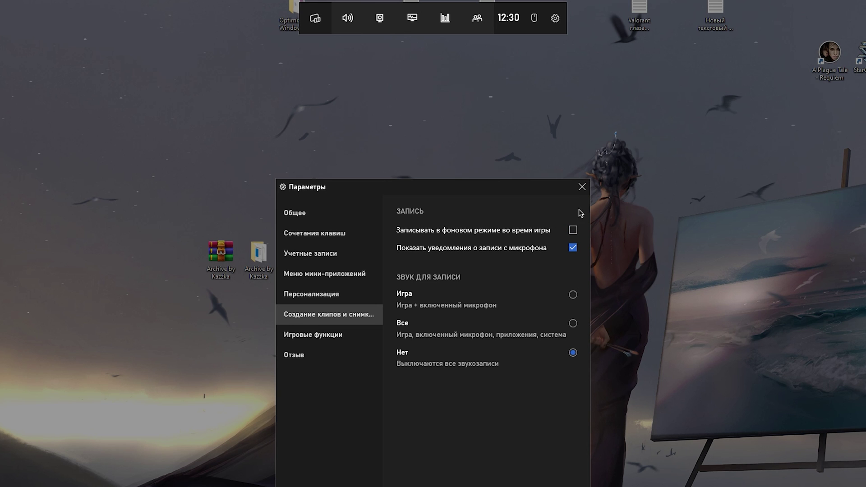
click(582, 187)
key(Escape)
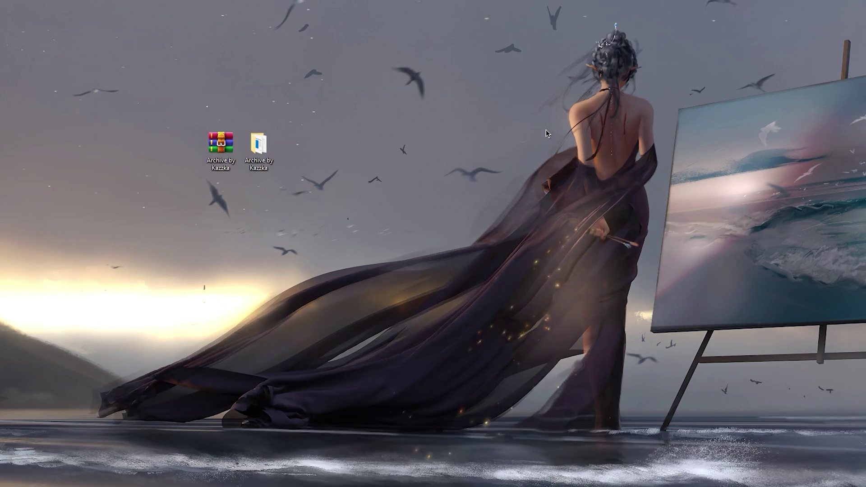
Open the NVIDIA control panel and review the image preview settings and the 3D parameters under Управление параметрами 3D.
right_click(420, 109)
click(515, 192)
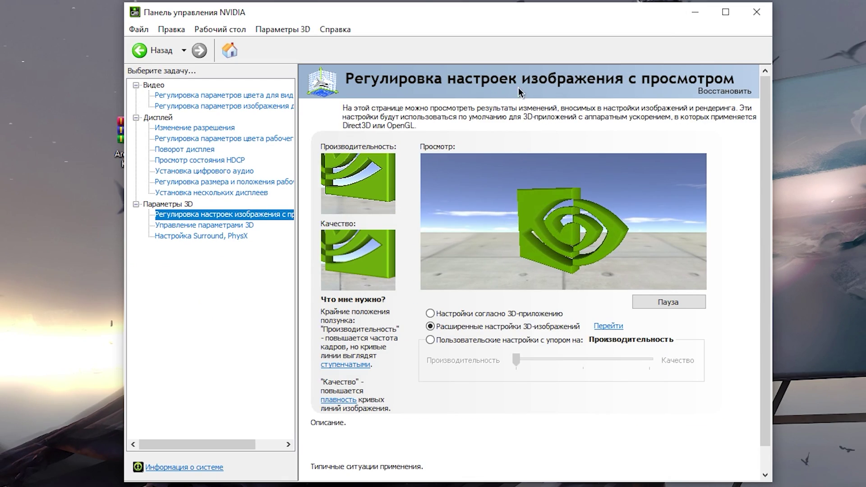
mouse_move(450, 346)
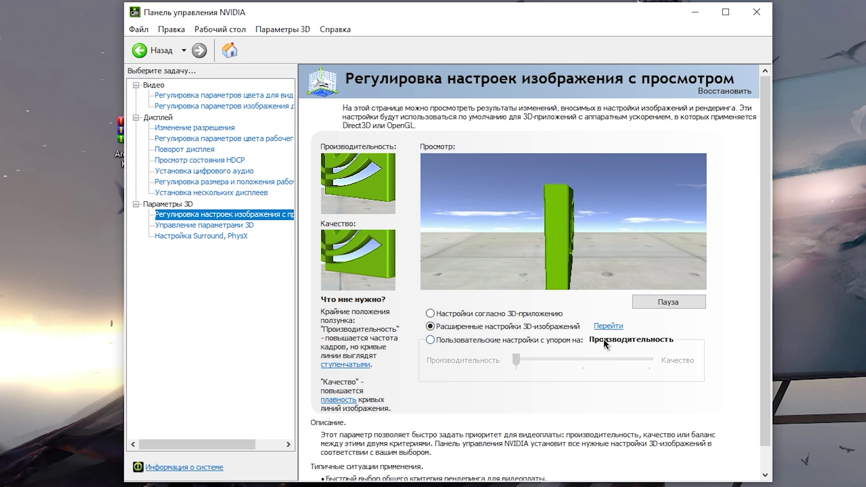
click(215, 224)
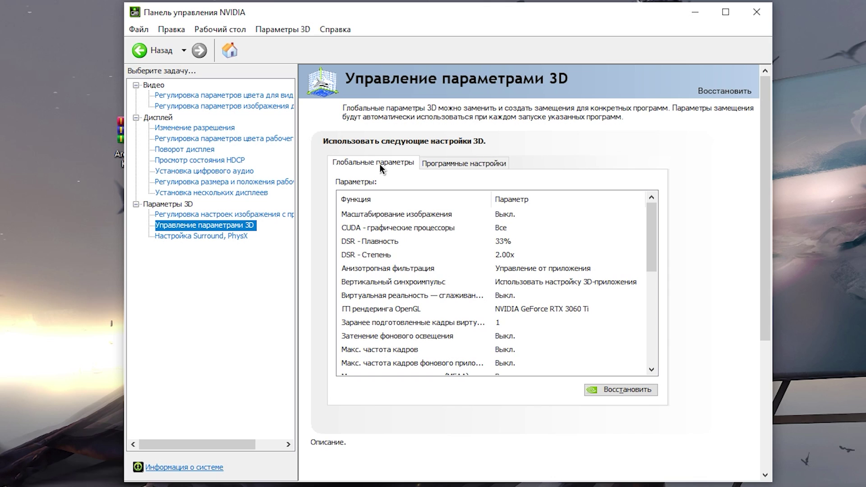
click(462, 163)
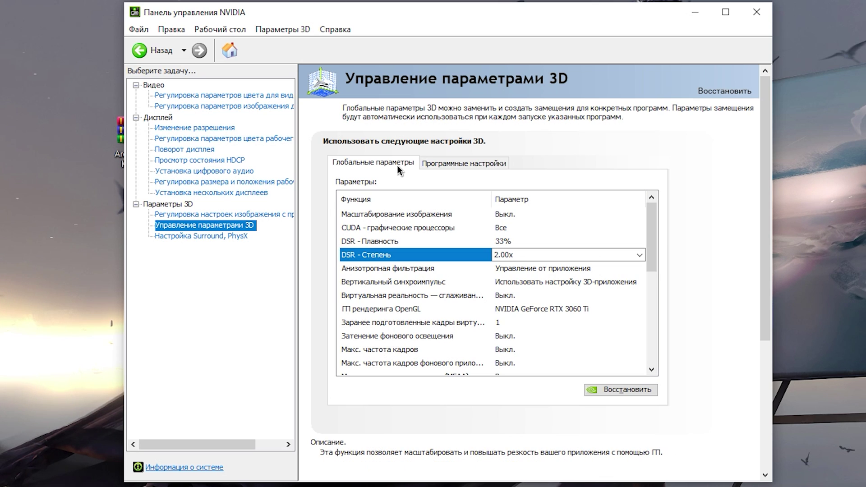
Add APlagueTaleRequiem_x64 from the game folder as a program with its own 3D settings in Программные настройки.
click(451, 165)
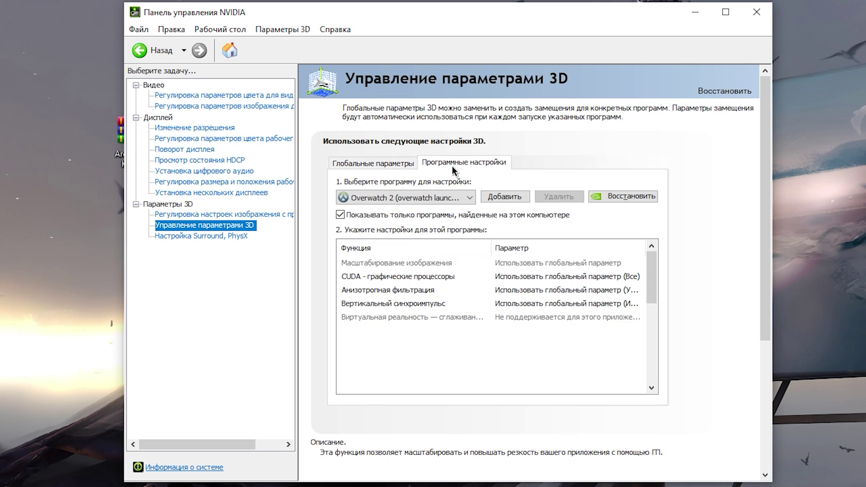
click(469, 197)
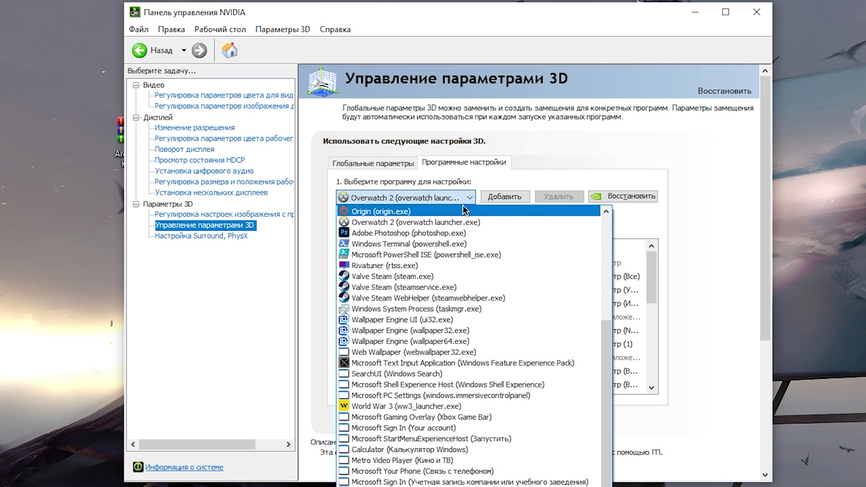
click(496, 196)
click(495, 196)
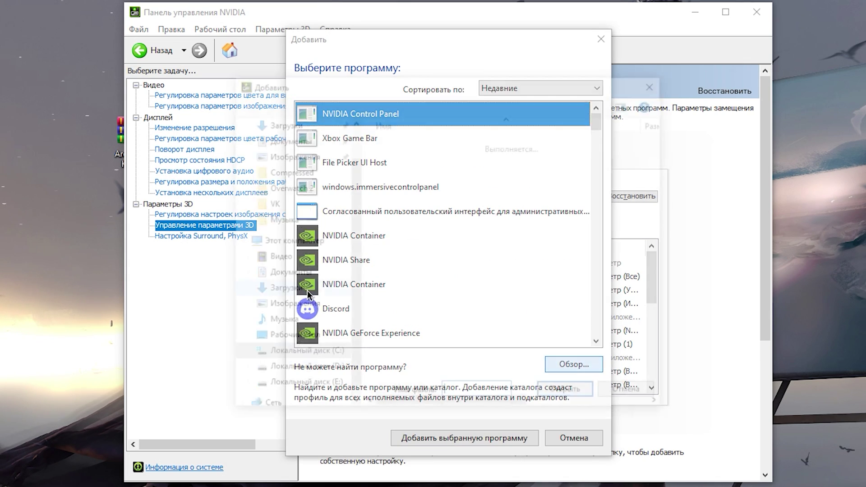
click(575, 361)
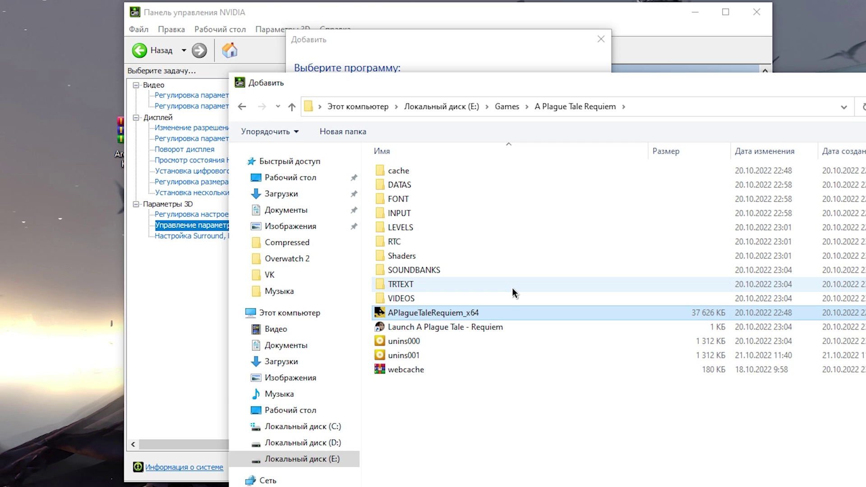
key(Return)
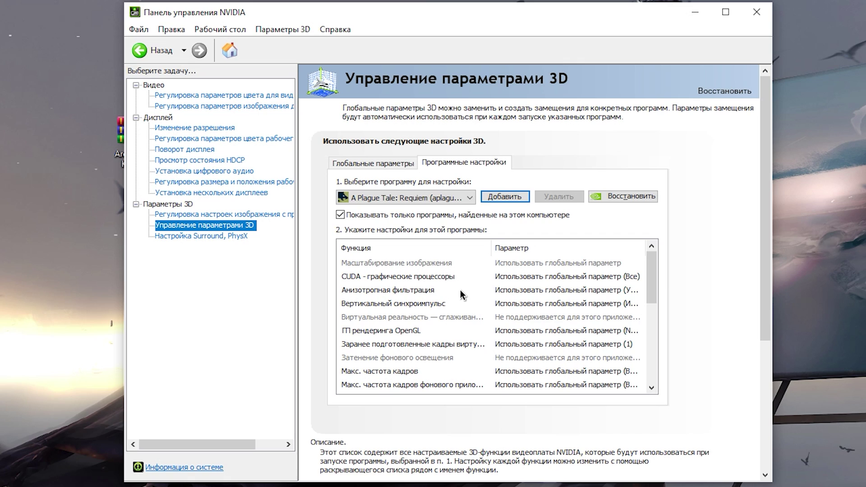
Set Анизотропная фильтрация and Вертикальный синхроимпульс to use the global parameter for A Plague Tale: Requiem.
click(458, 289)
click(510, 289)
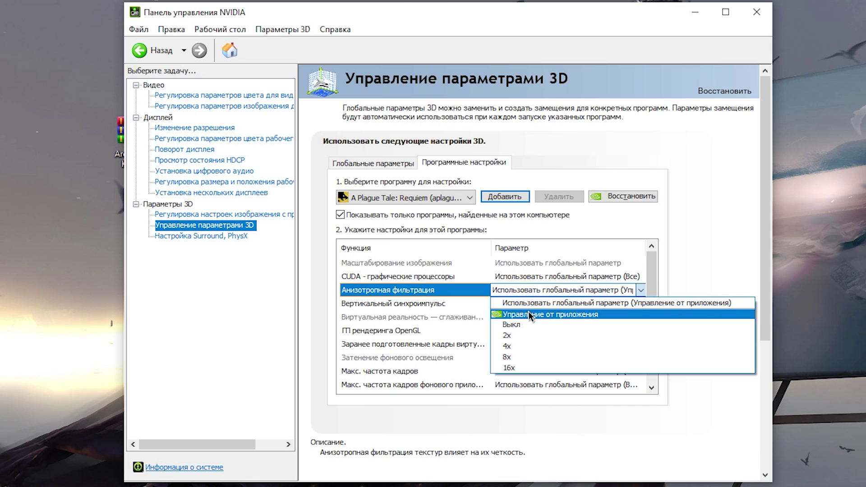
click(530, 303)
click(524, 301)
click(524, 302)
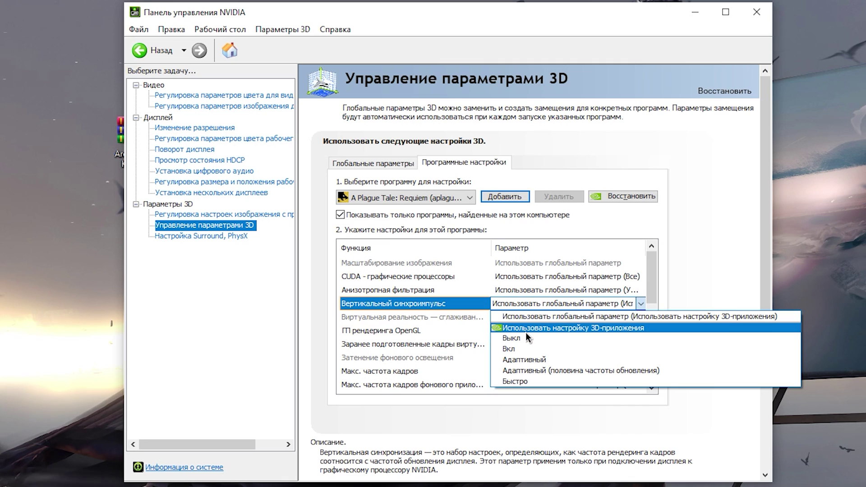
click(526, 317)
Set the OpenGL rendering GPU to NVIDIA GeForce RTX 3060 Ti and the preferred refresh rate to Высшая доступная for the game.
scroll(526, 280, down, 2)
click(526, 280)
click(526, 280)
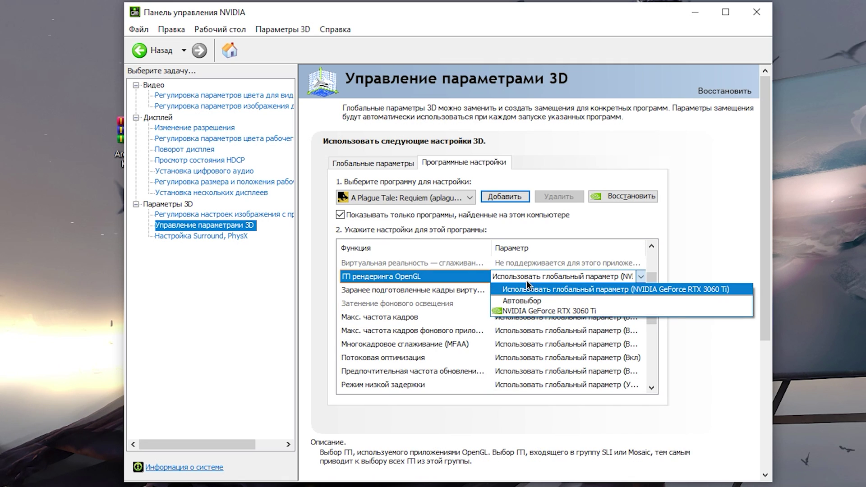
click(524, 313)
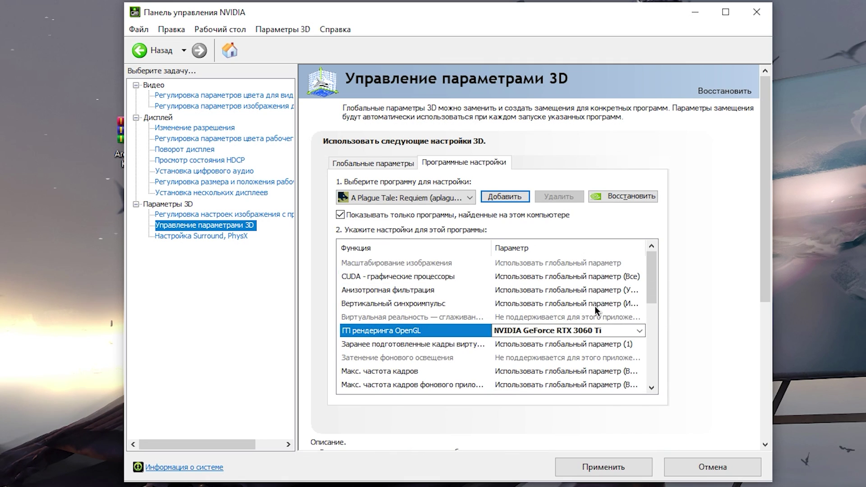
scroll(644, 285, down, 3)
click(526, 303)
click(526, 303)
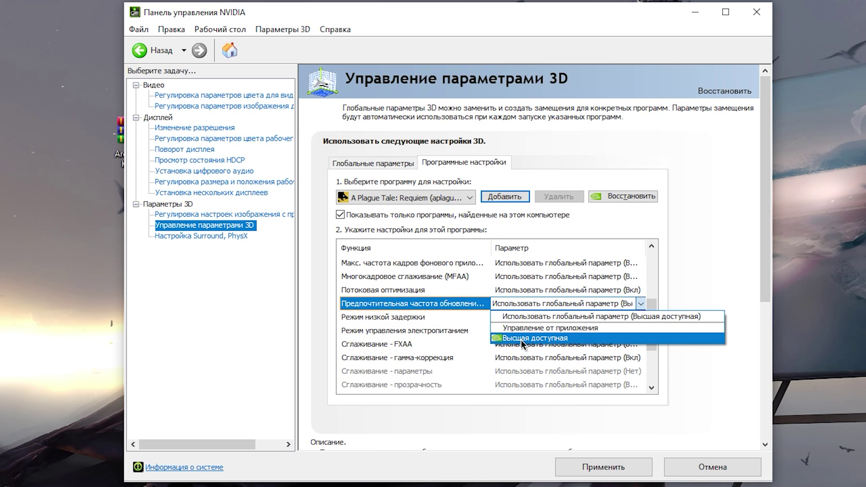
click(521, 340)
Set Режим низкой задержки to Выкл. and Режим управления электропитанием to Предпочтителен режим максимальной производительности.
scroll(640, 295, down, 1)
click(529, 292)
click(529, 292)
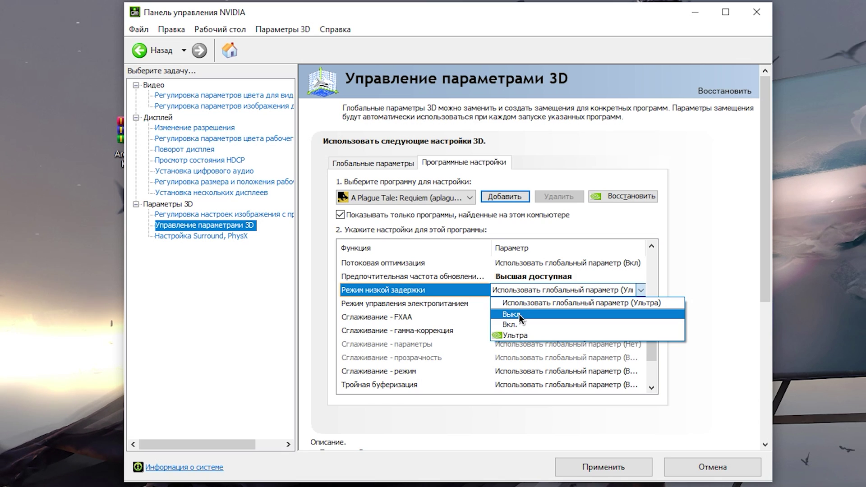
click(519, 314)
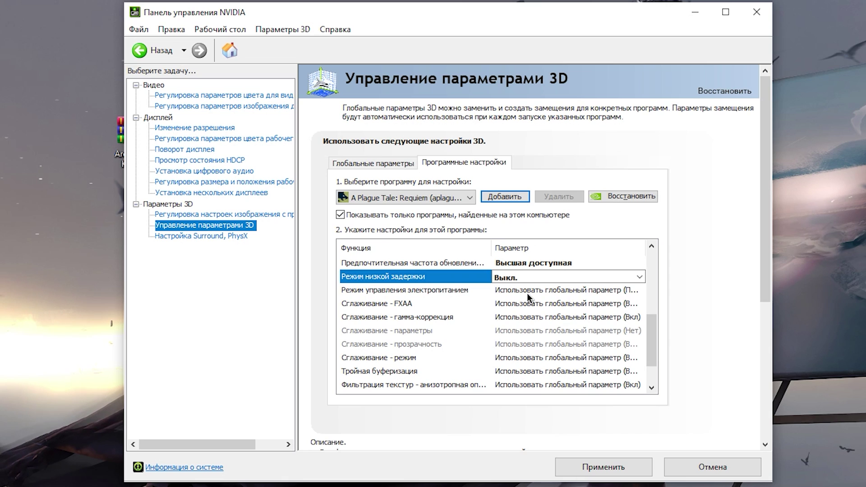
click(527, 293)
click(527, 293)
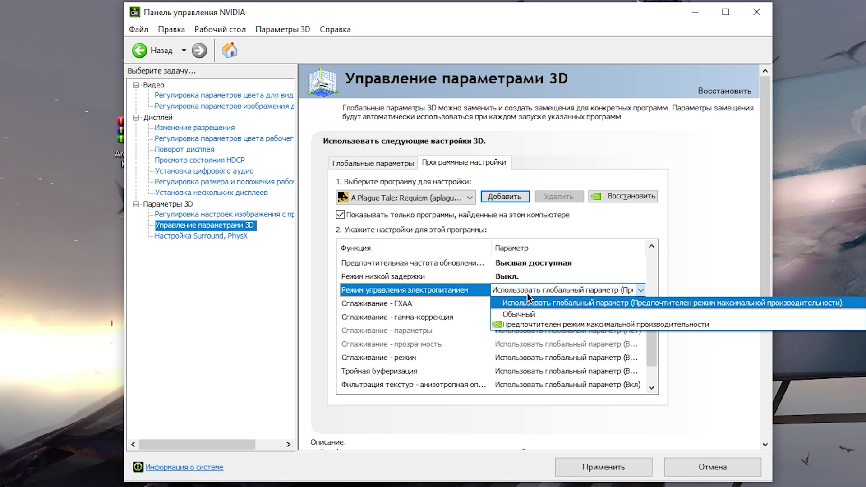
click(595, 323)
Set Фильтрация текстур - качество to Высокая производительность for the game and apply the 3D settings.
scroll(482, 355, down, 1)
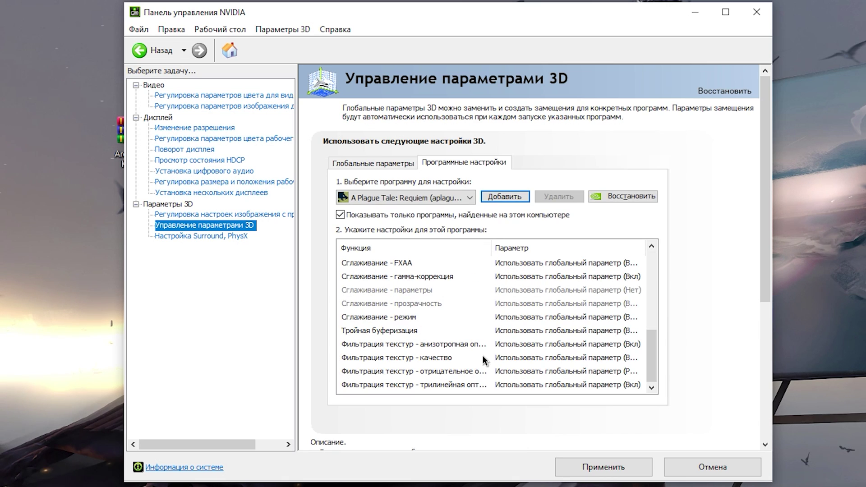
click(524, 359)
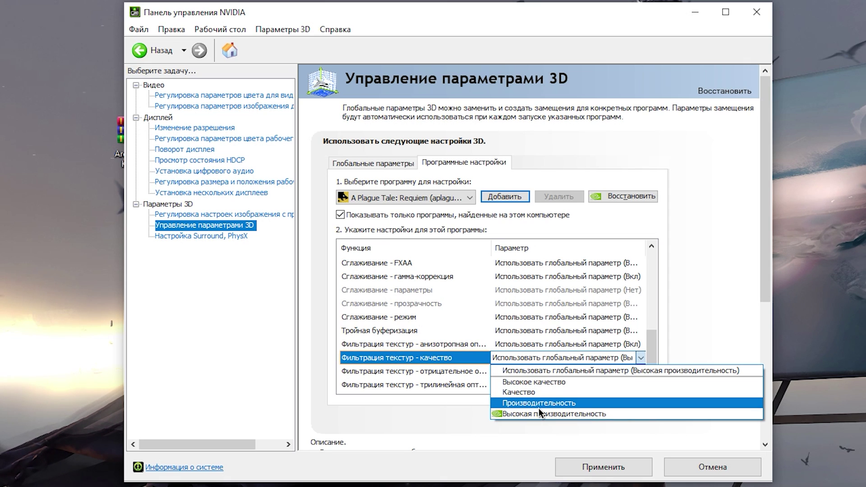
click(541, 411)
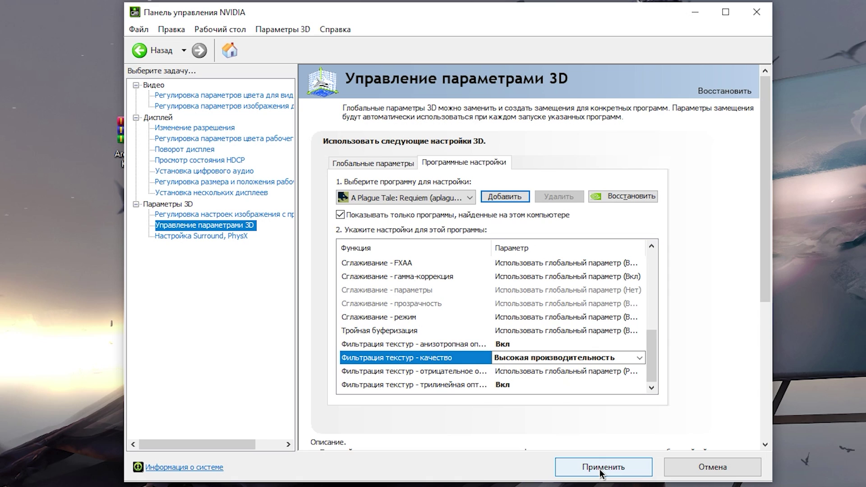
Open the PhysX processor choices in Настройка Surround, PhysX.
click(203, 236)
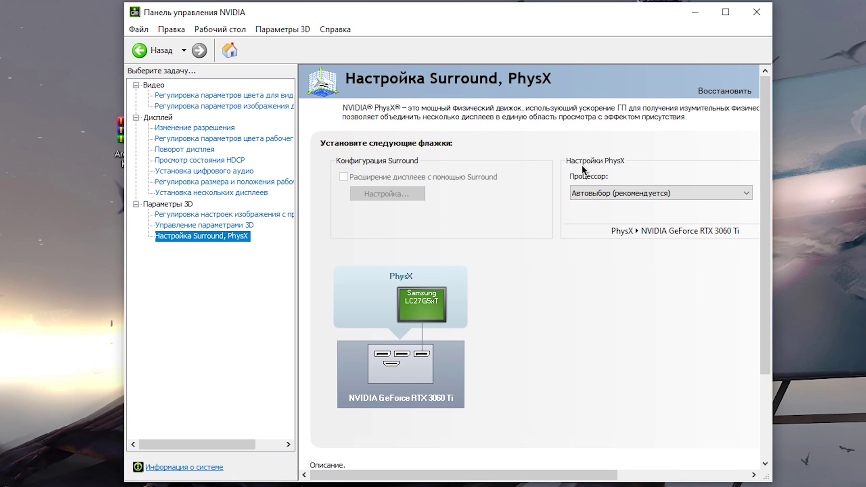
click(612, 194)
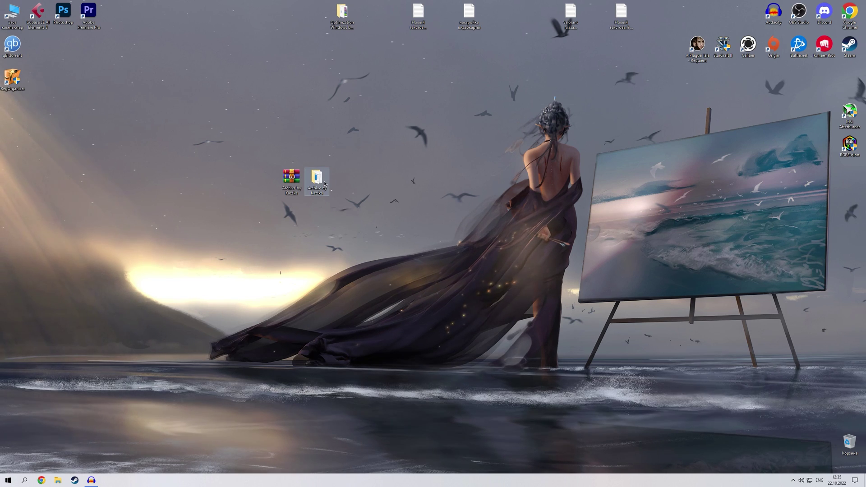
Open the AMD Radeon folder inside Настройка Видеокарты from the desktop archive folder and examine its Radeon settings screenshots.
double_click(324, 184)
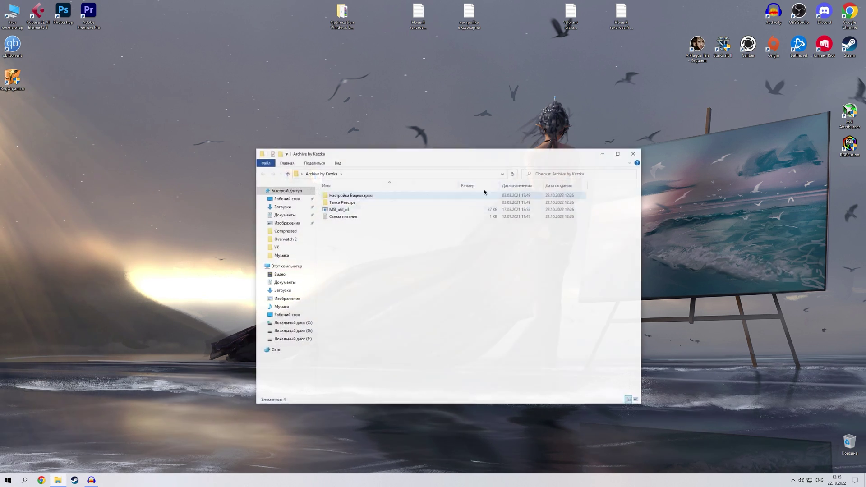
double_click(369, 195)
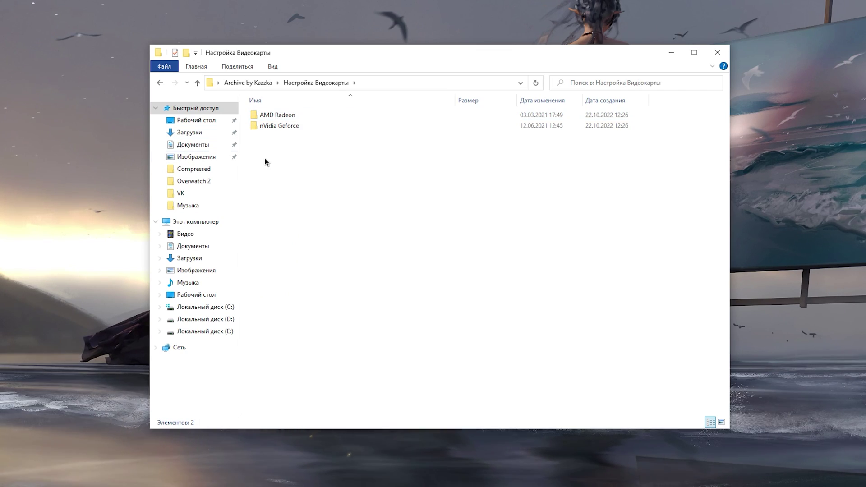
mouse_move(300, 174)
mouse_down()
mouse_move(243, 97)
mouse_move(299, 168)
mouse_up()
click(291, 128)
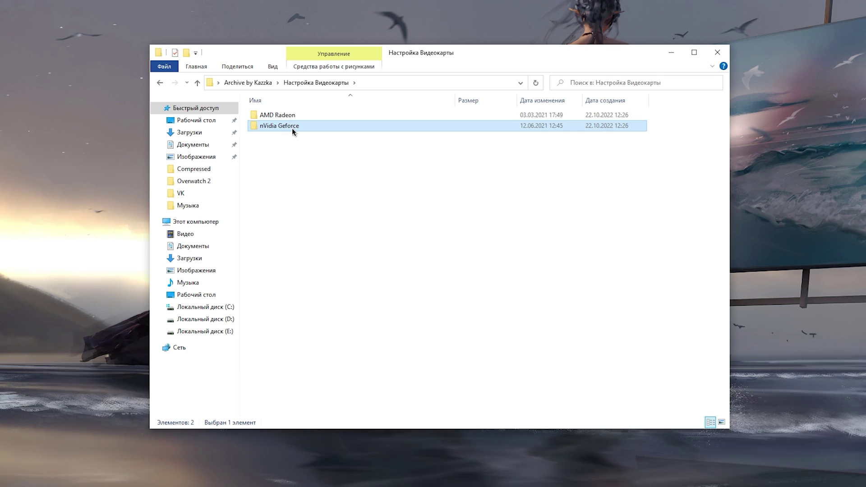
double_click(286, 115)
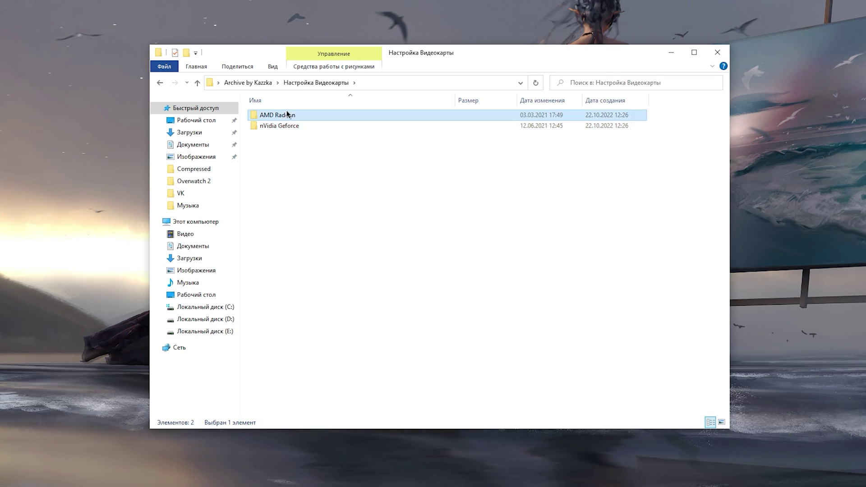
double_click(272, 143)
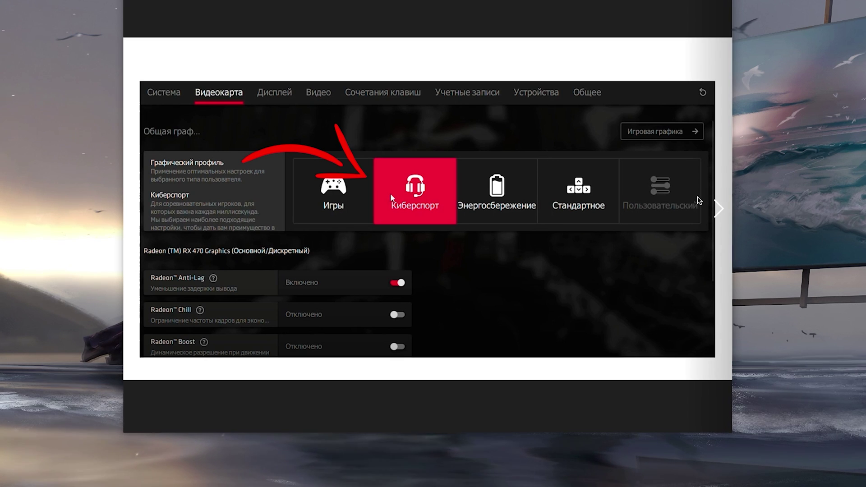
click(719, 207)
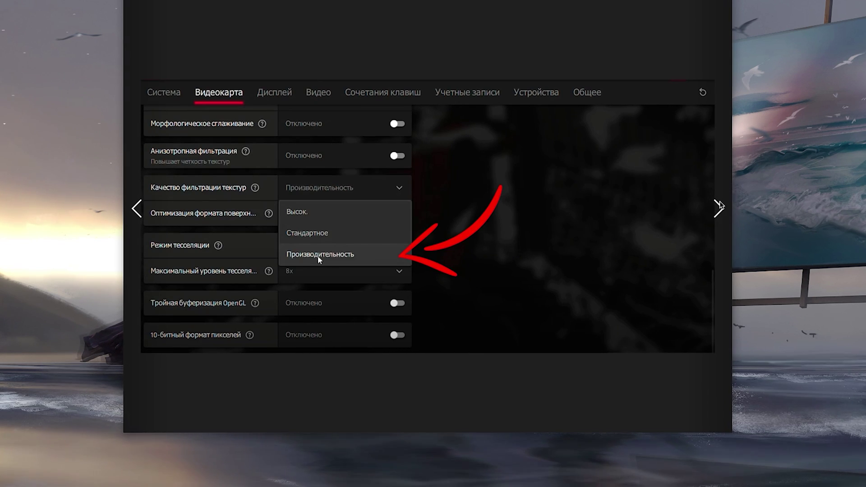
click(720, 206)
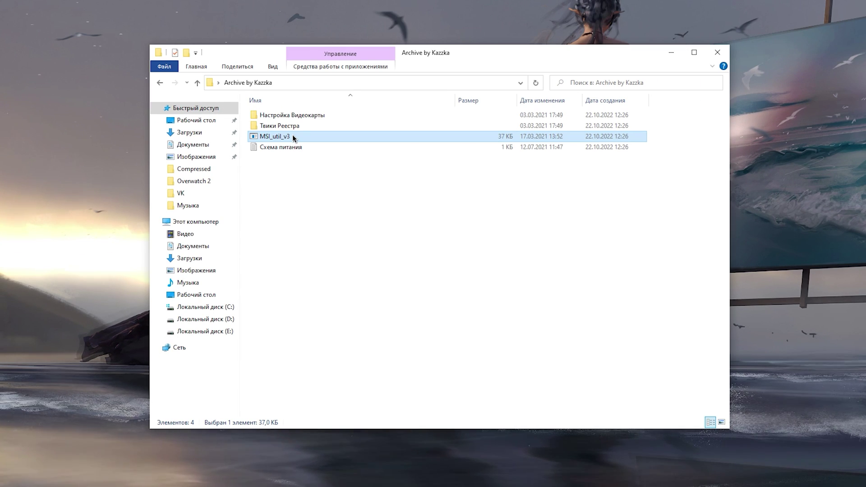
Run MSI_util_v3 as administrator, set the interrupt priority of NVIDIA GeForce RTX 3060 Ti to High, and close the utility.
right_click(293, 135)
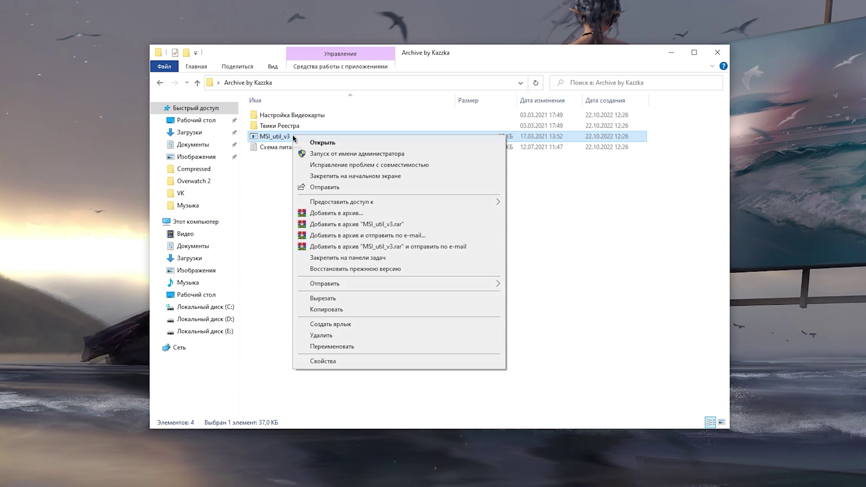
click(327, 154)
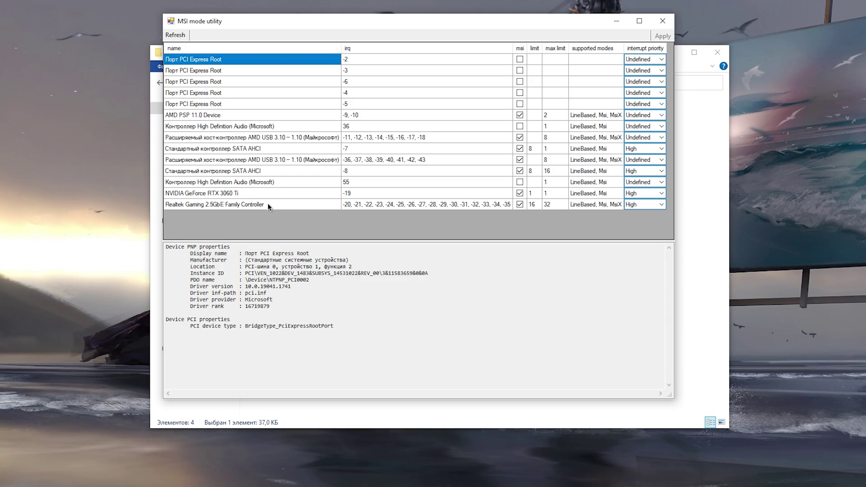
click(266, 194)
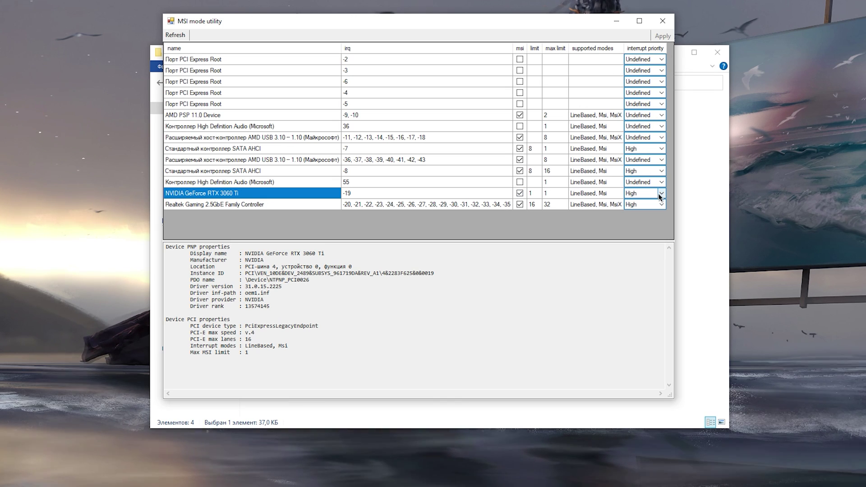
click(644, 193)
click(632, 221)
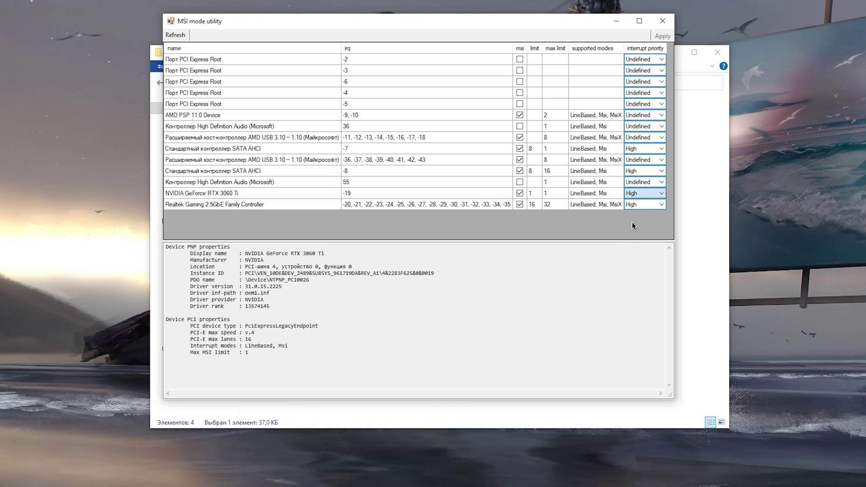
click(662, 20)
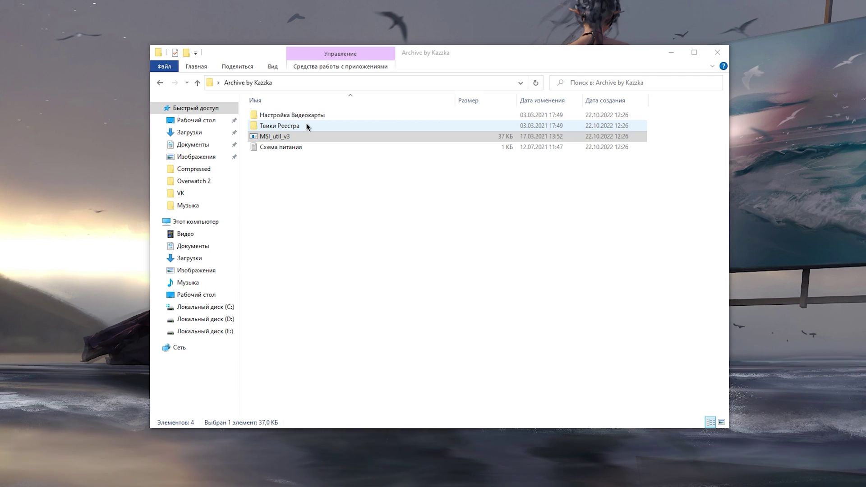
Open the Твики Реестра folder and select the Game DVR 1 registry file.
double_click(306, 127)
drag(654, 113, 467, 163)
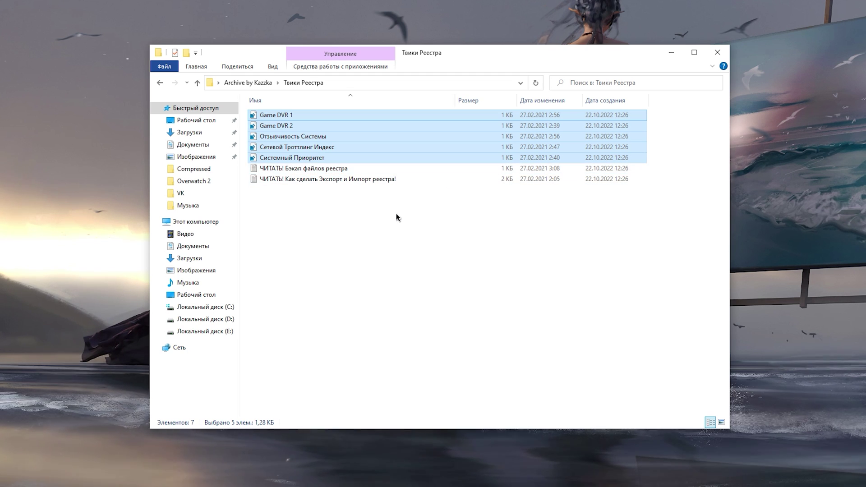
drag(333, 209, 301, 168)
click(318, 225)
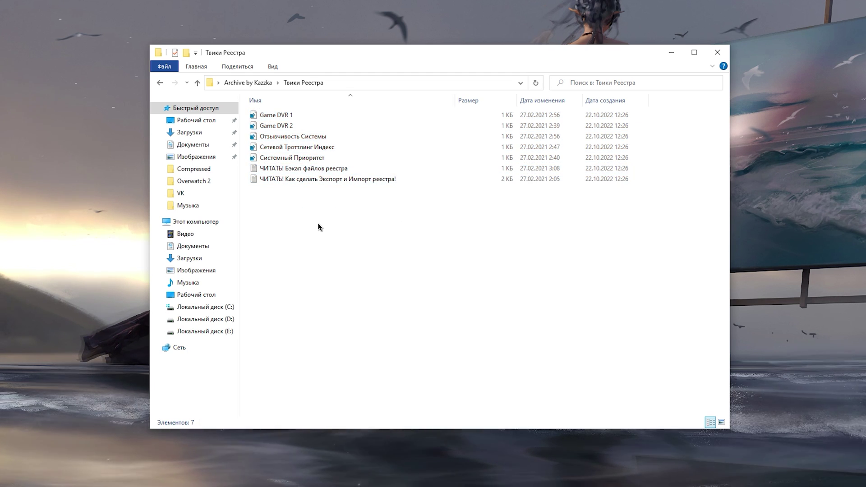
drag(656, 115, 617, 121)
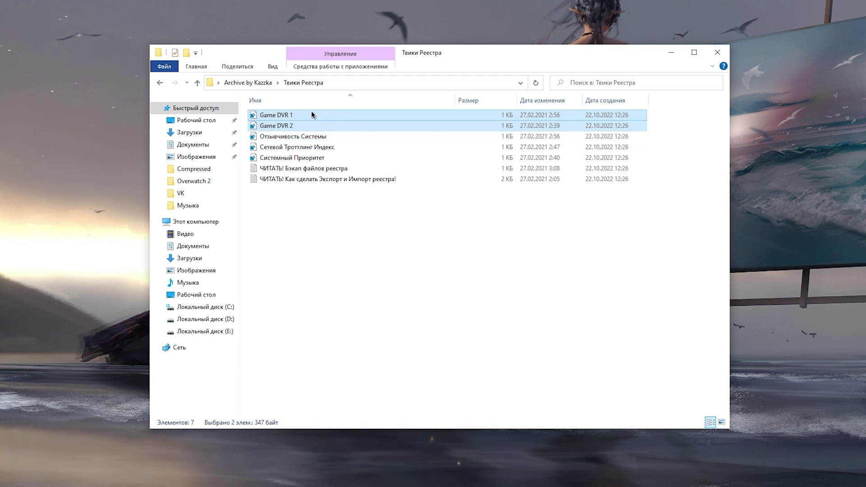
click(292, 113)
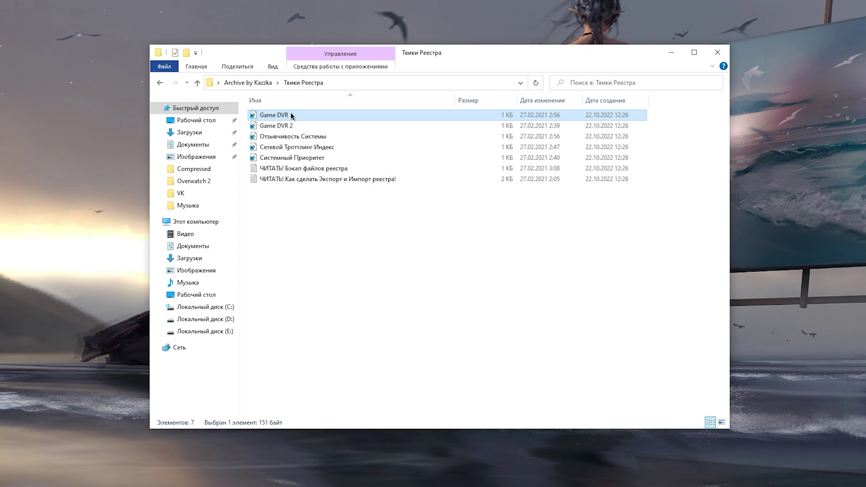
Merge the Game DVR 2 file into the registry.
right_click(291, 113)
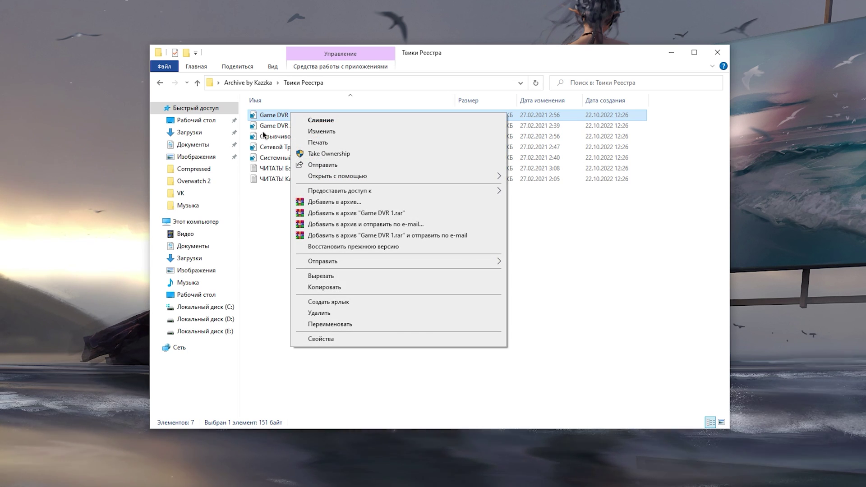
click(277, 129)
right_click(277, 132)
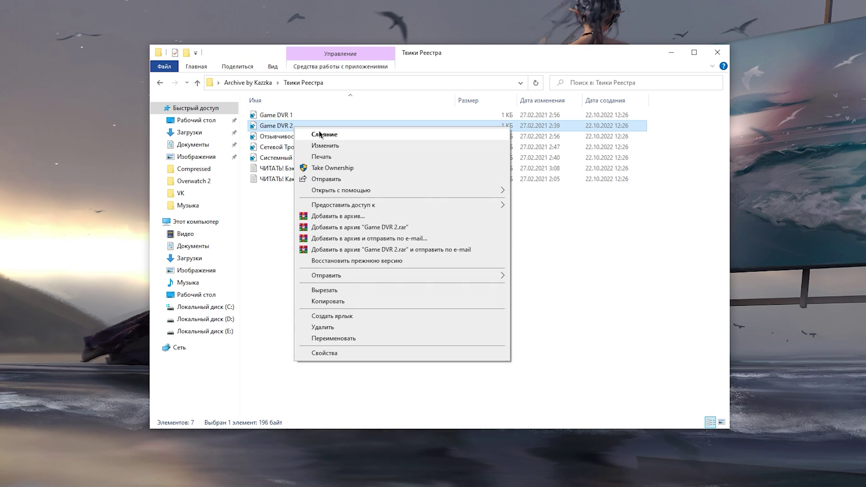
click(320, 134)
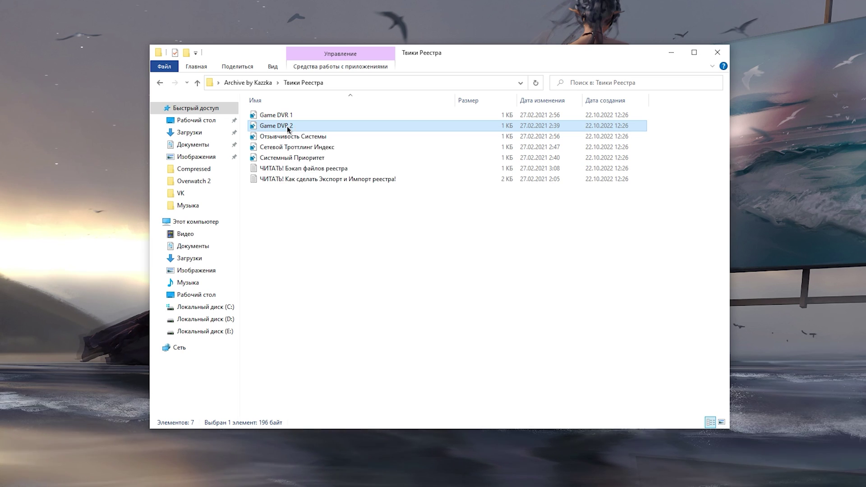
key(Escape)
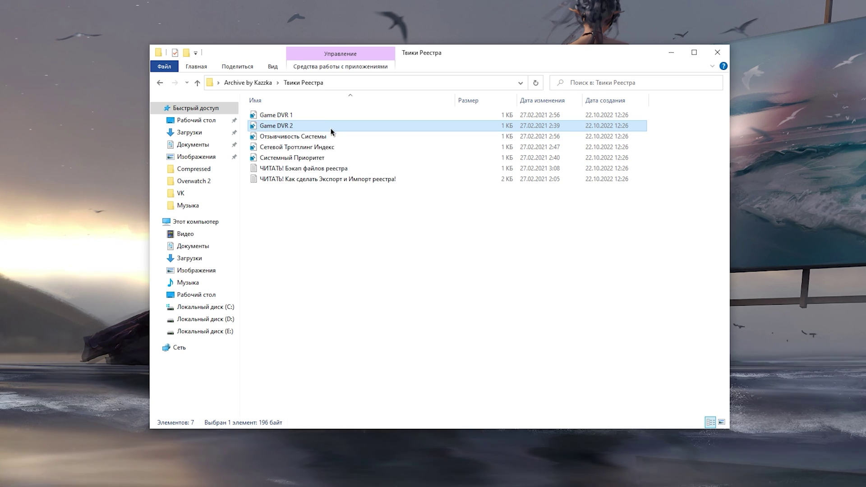
Merge the Отзывчивость Системы file into the registry and bring up the available actions for Системный Приоритет.
click(323, 137)
right_click(309, 137)
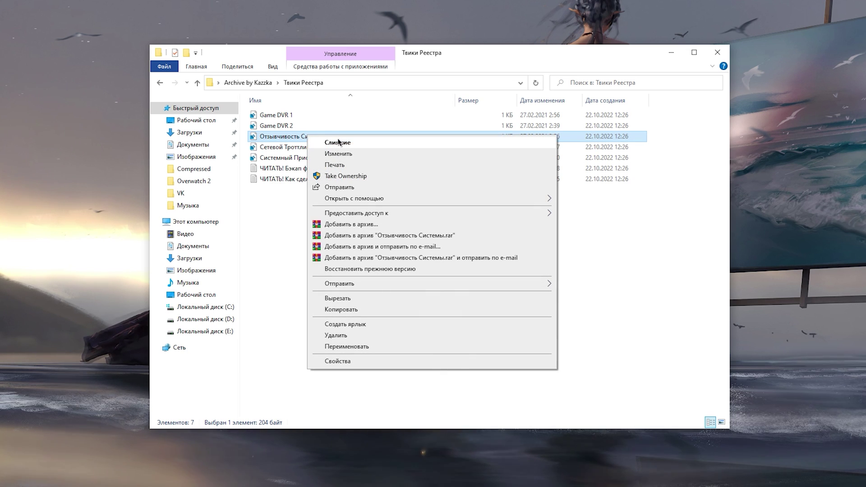
click(339, 142)
click(309, 147)
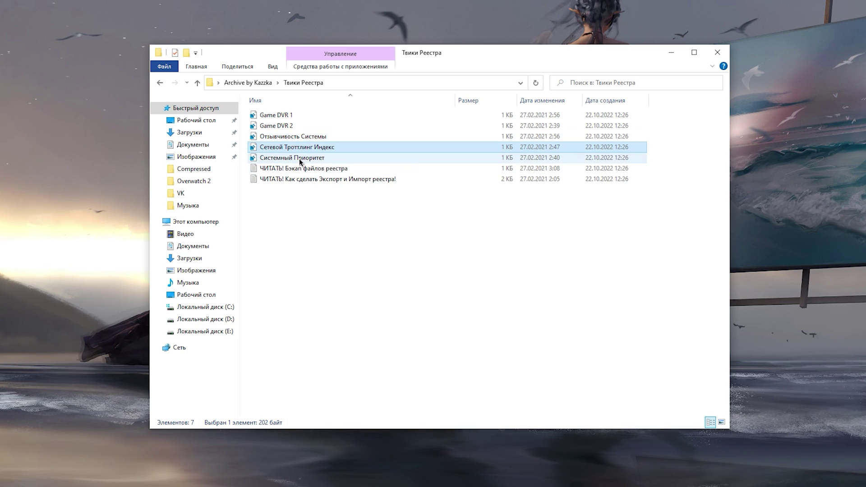
click(300, 159)
right_click(300, 159)
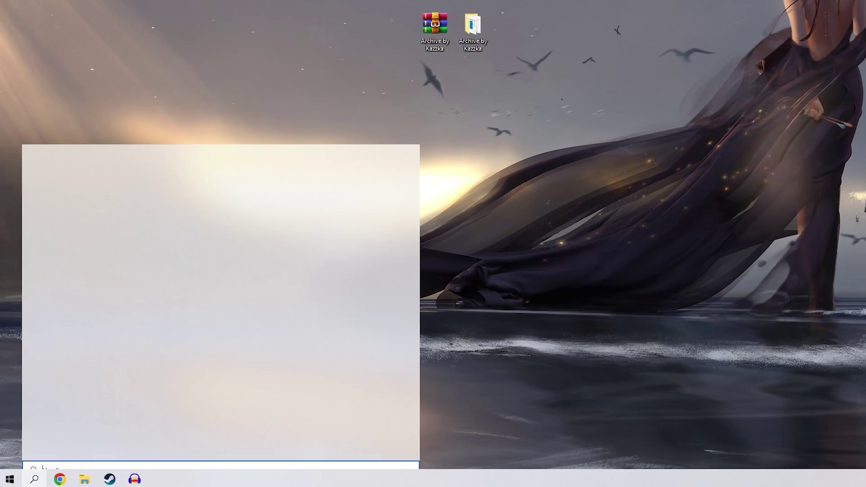
Search Windows for Параметры режима игры, open it, and check the Игровой режим, Клипы and Xbox Game Bar settings.
text(Параметры режима игры)
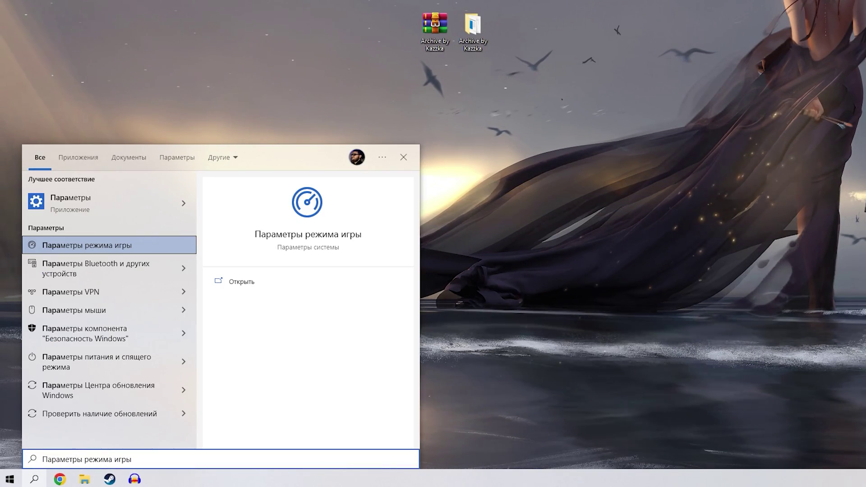
key(Return)
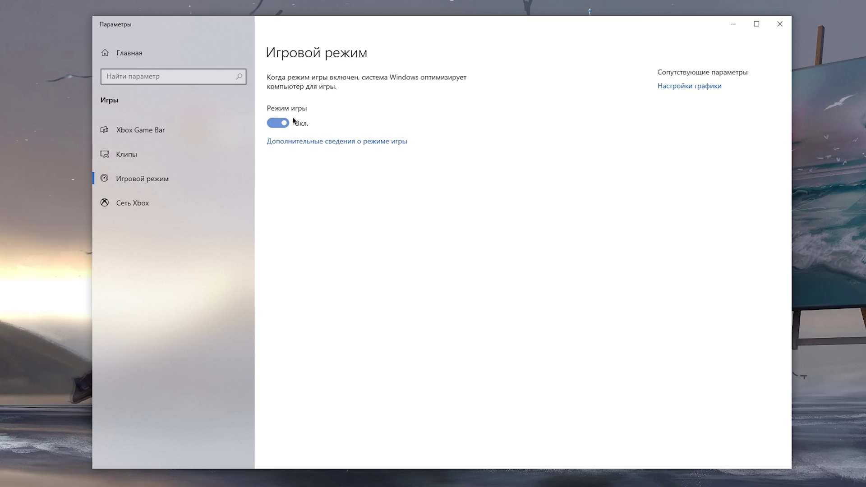
click(178, 158)
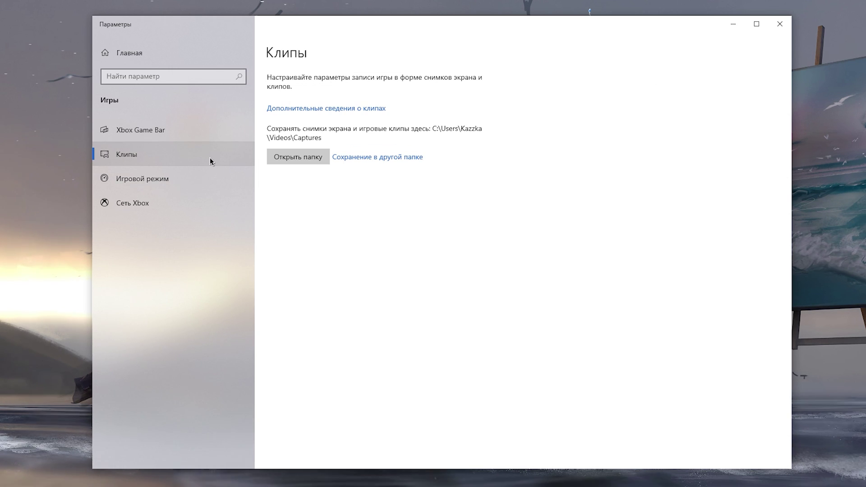
click(127, 123)
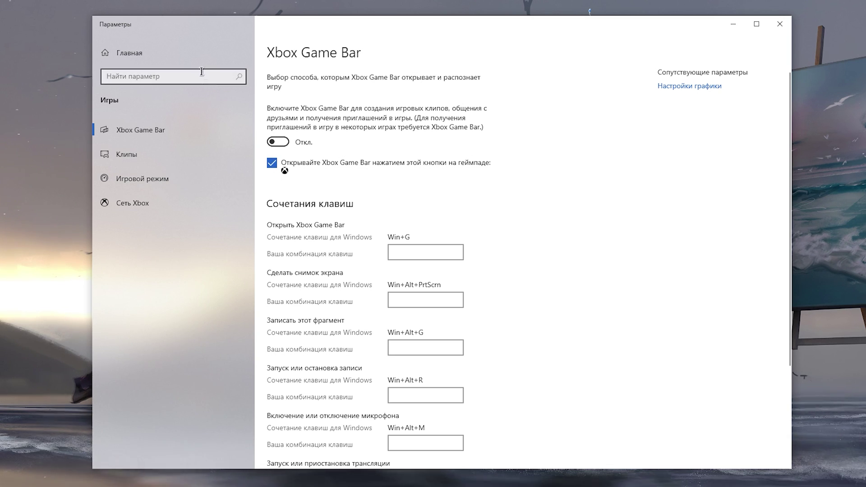
Open the Фоновые приложения settings under Конфиденциальность.
click(179, 53)
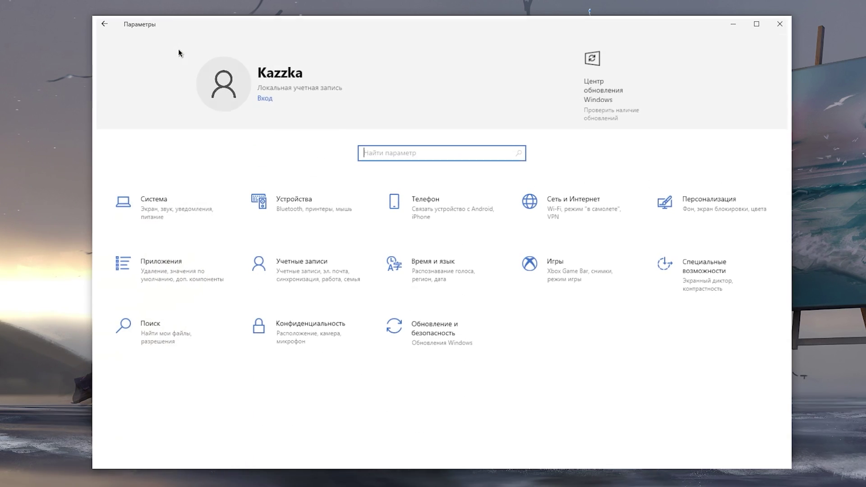
click(287, 339)
scroll(177, 257, down, 10)
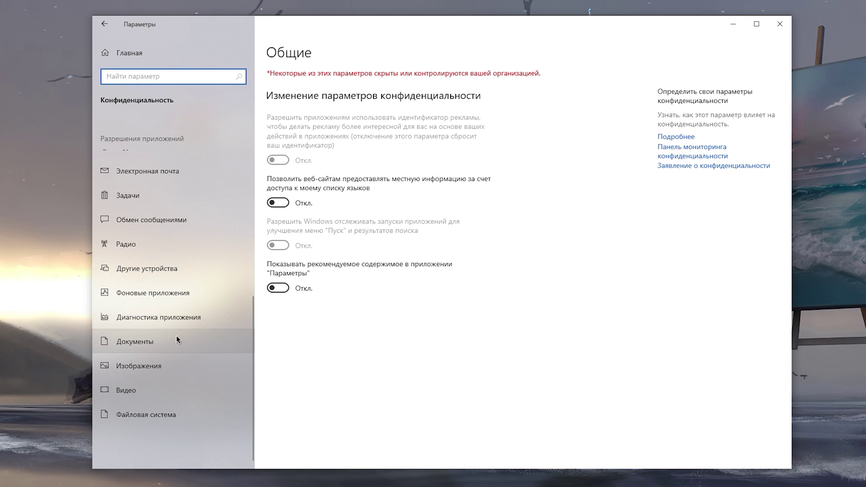
click(135, 293)
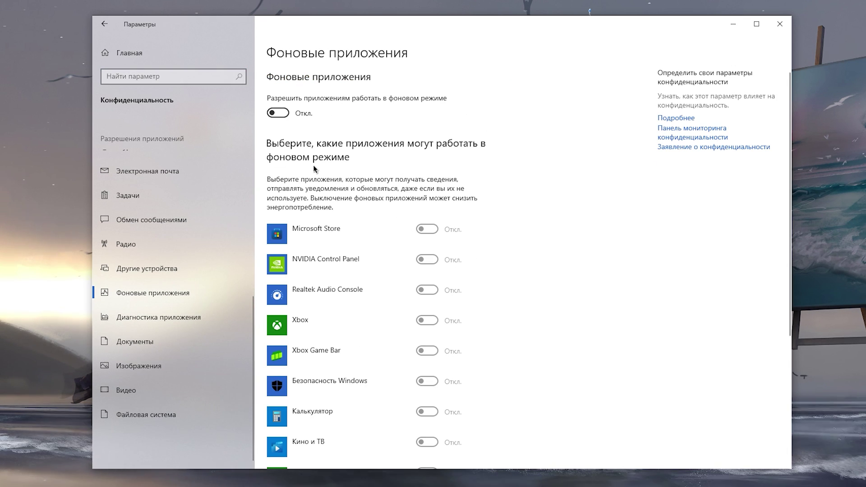
Switch the permission for apps to run in the background on and back off, and look over the app list.
click(276, 113)
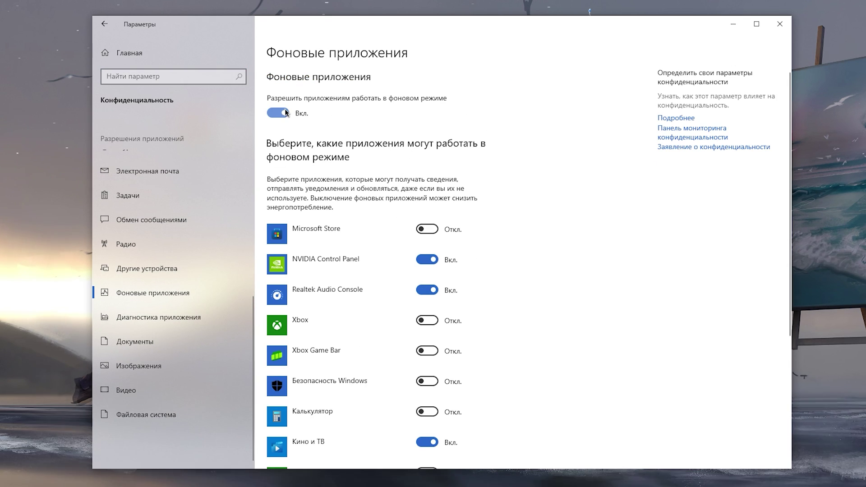
click(285, 113)
scroll(414, 233, down, 4)
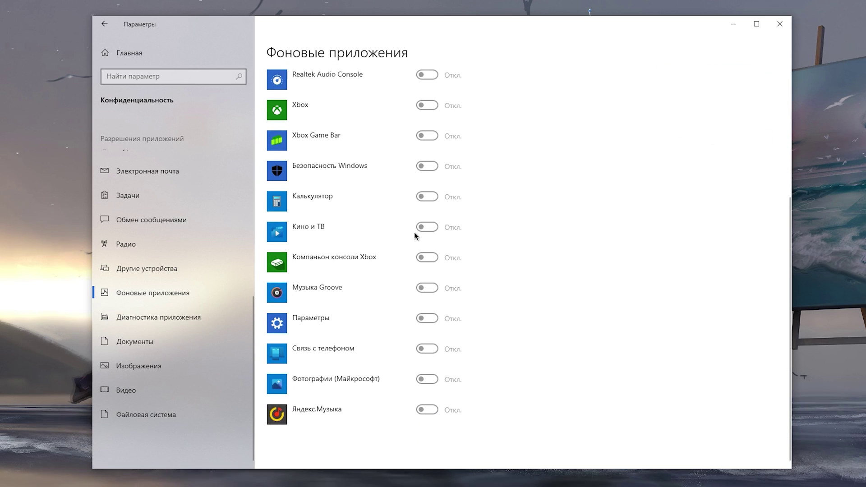
scroll(414, 232, up, 5)
Turn on Разрешить приложениям работать в фоновом режиме and review the background permission of each app.
click(277, 113)
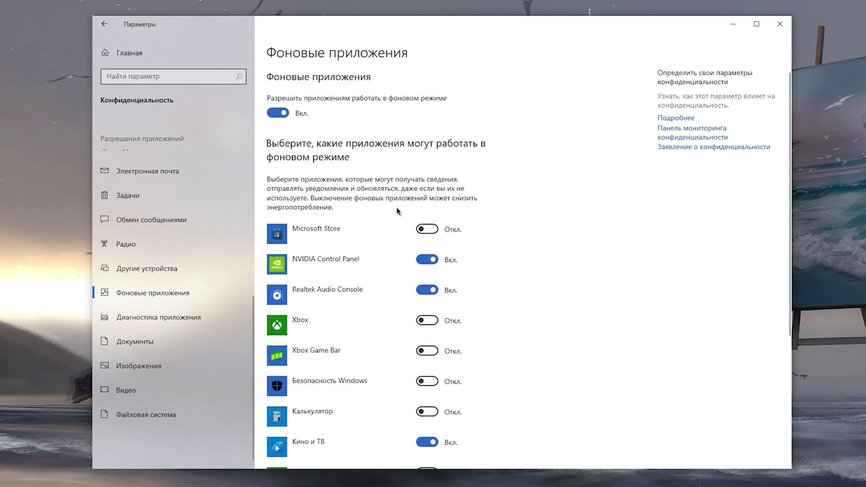
scroll(396, 207, down, 5)
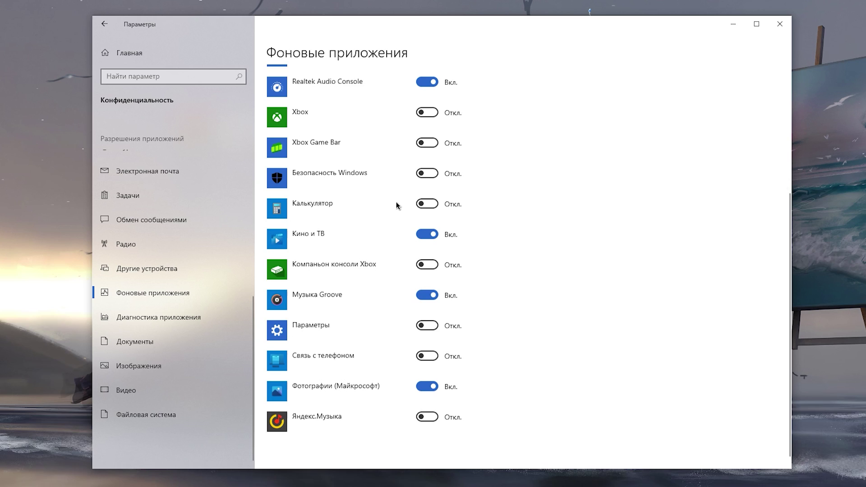
scroll(397, 204, down, 1)
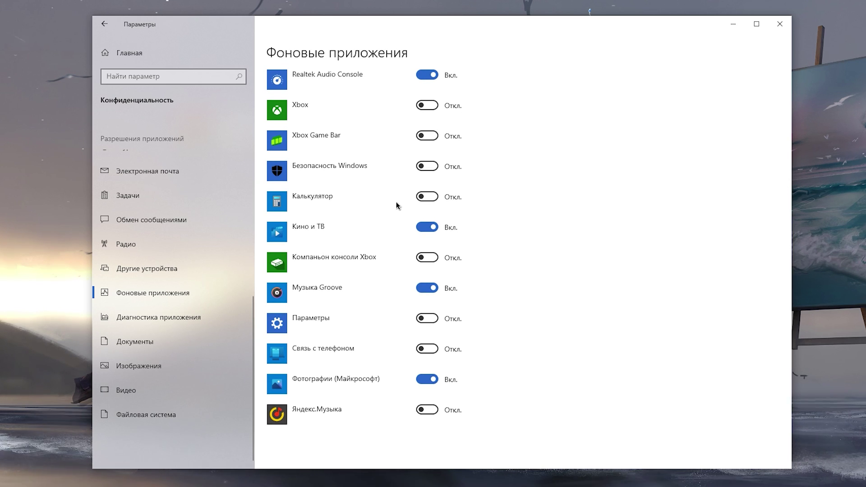
scroll(396, 201, up, 3)
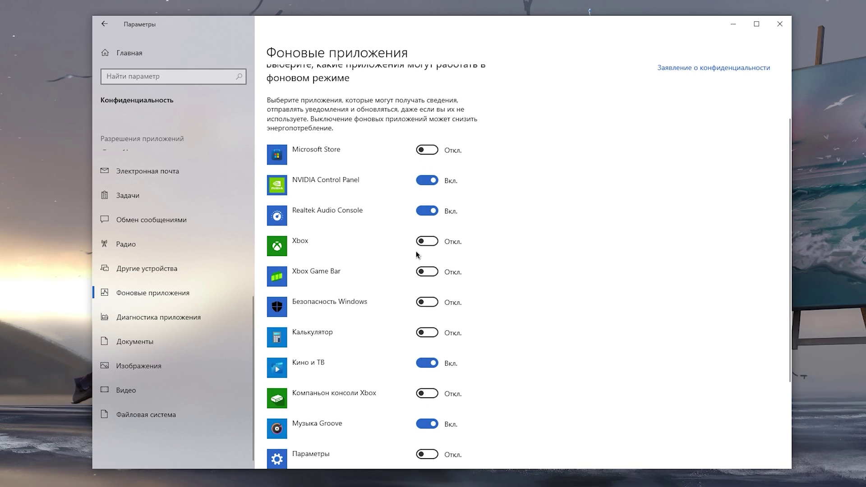